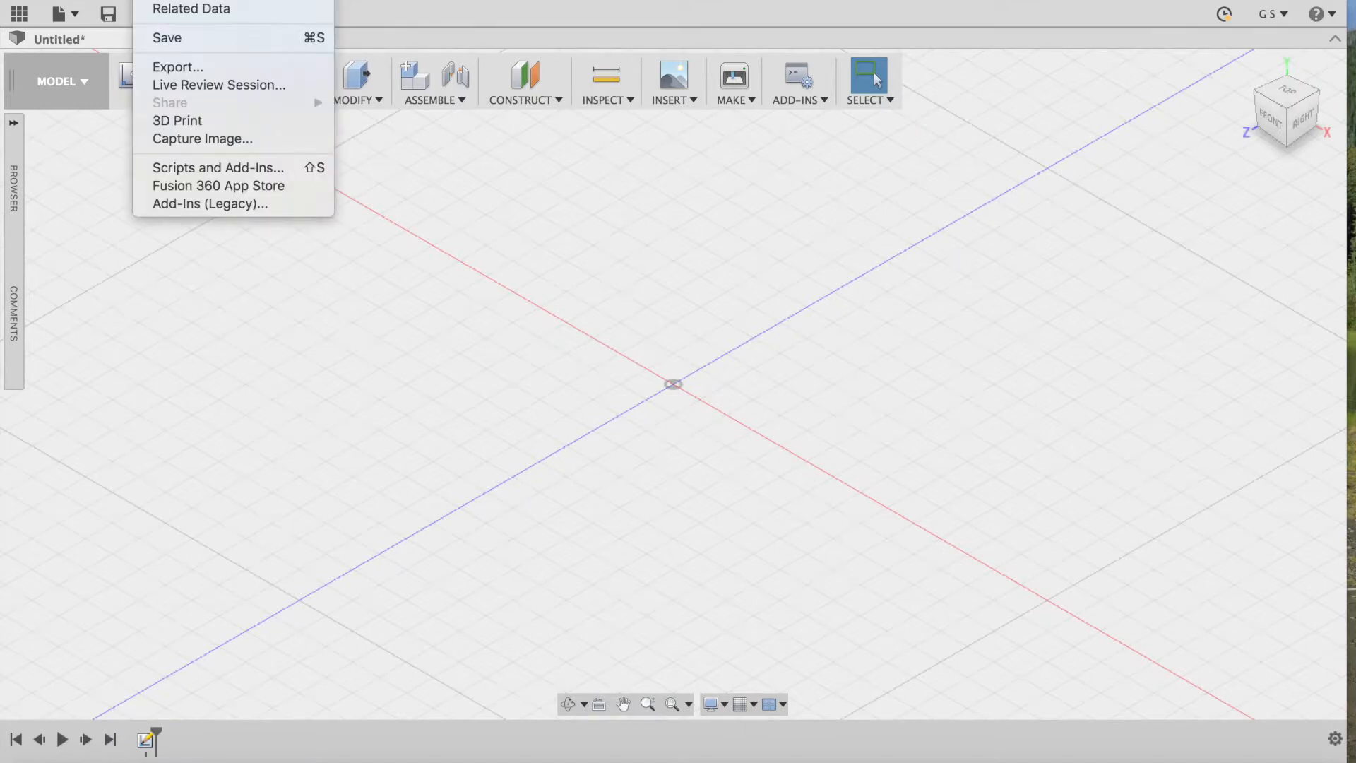
# Examine the fixed grid's major spacing and minor subdivisions, and check the layout grid and snap options.
pyautogui.press('Escape')
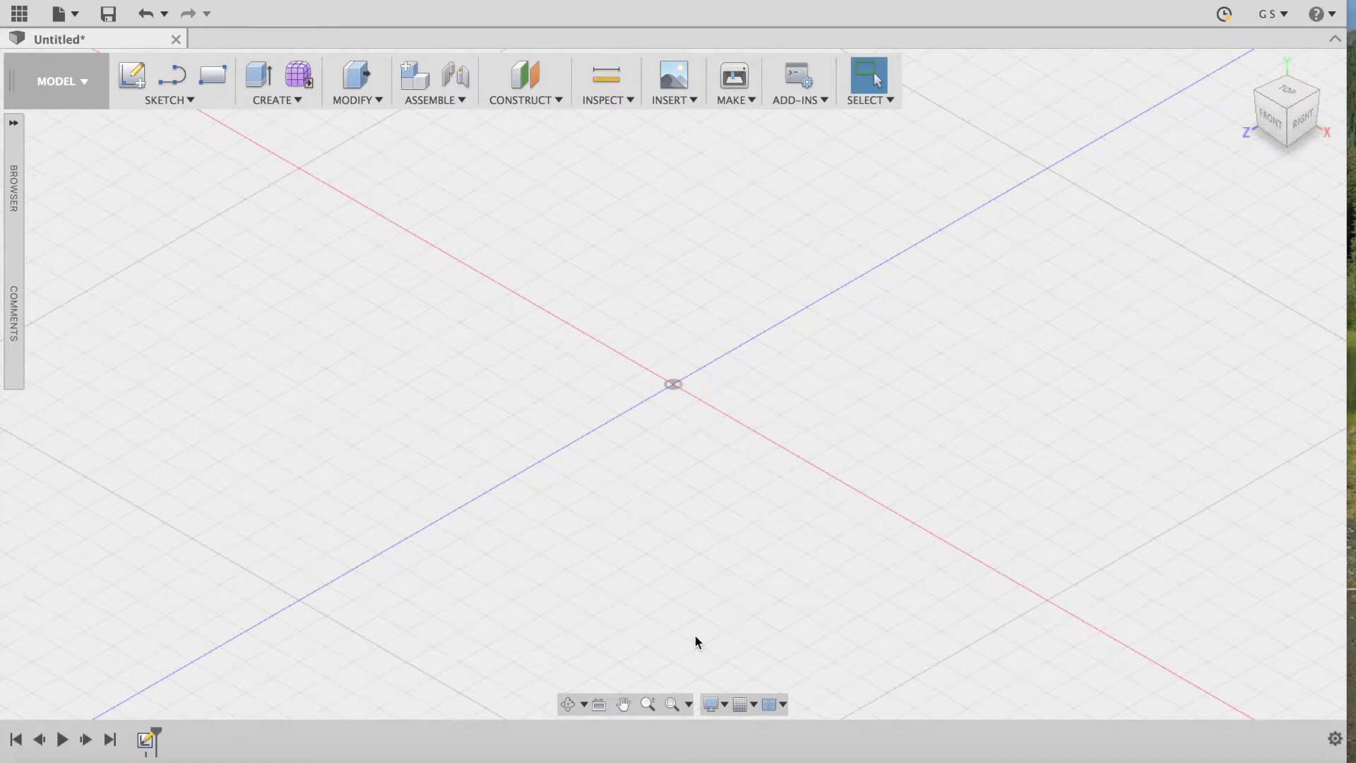
pyautogui.click(754, 703)
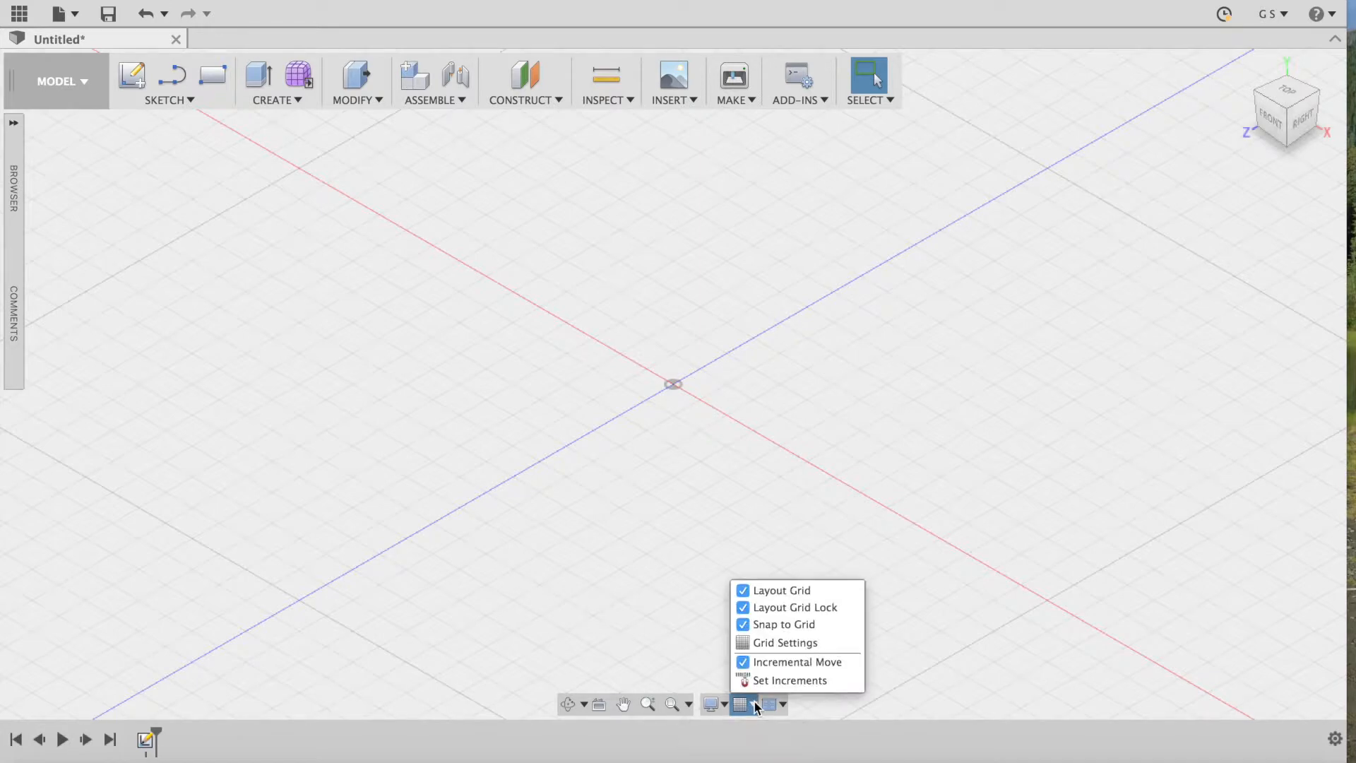
pyautogui.click(757, 643)
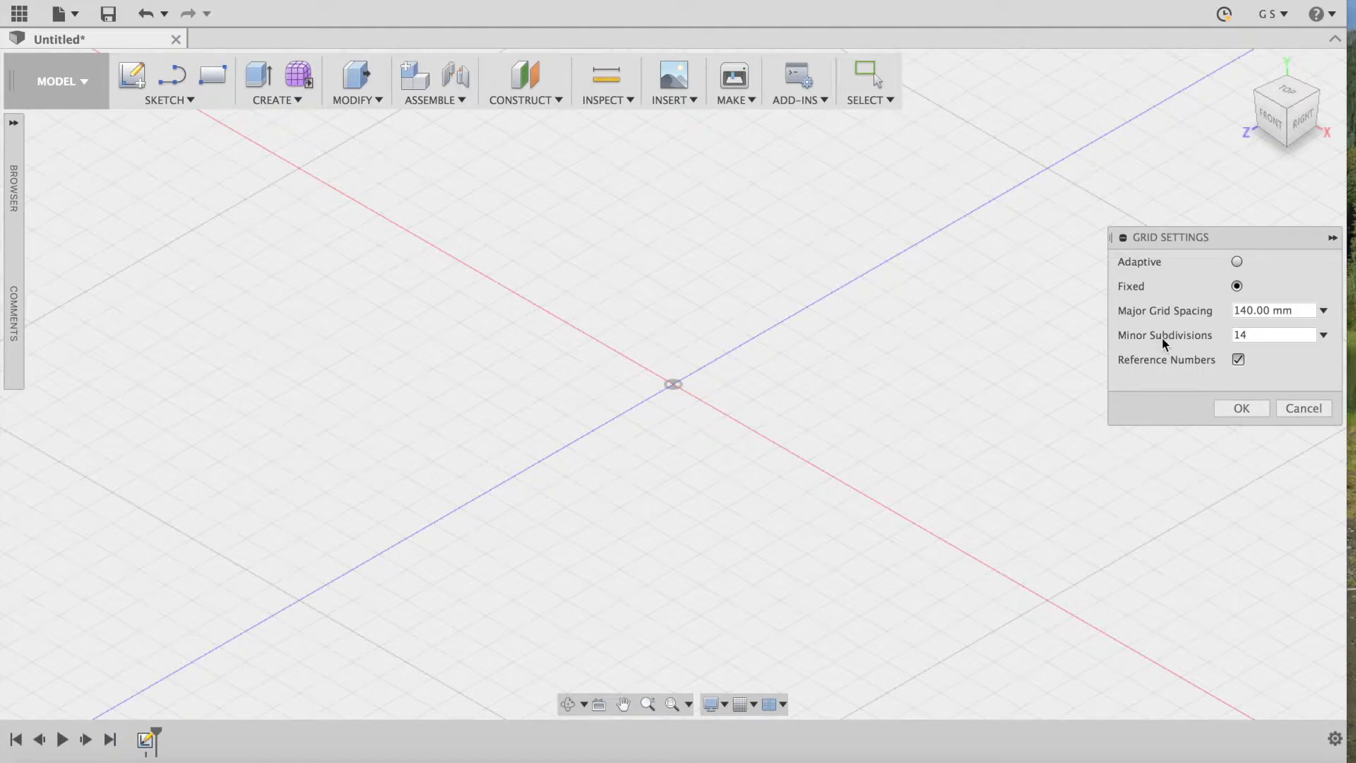
pyautogui.click(1299, 408)
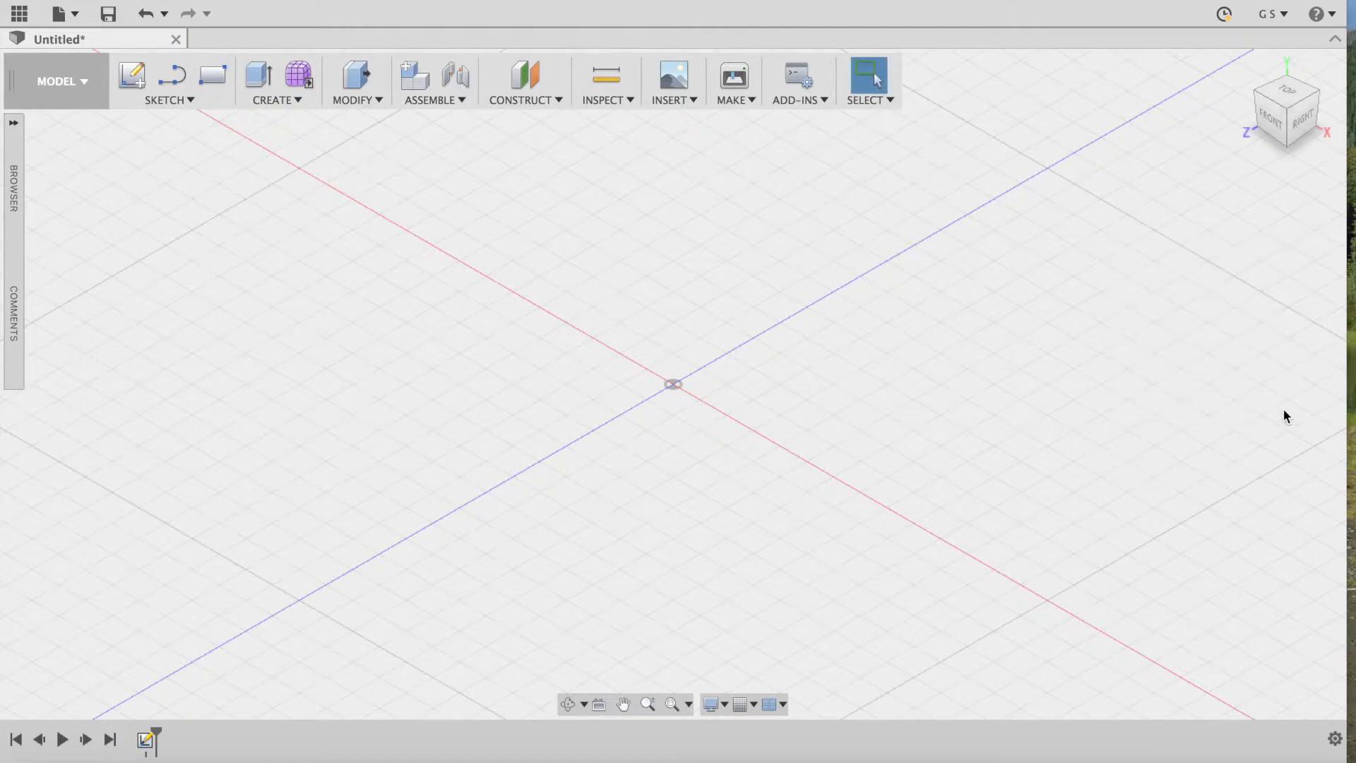
pyautogui.click(742, 704)
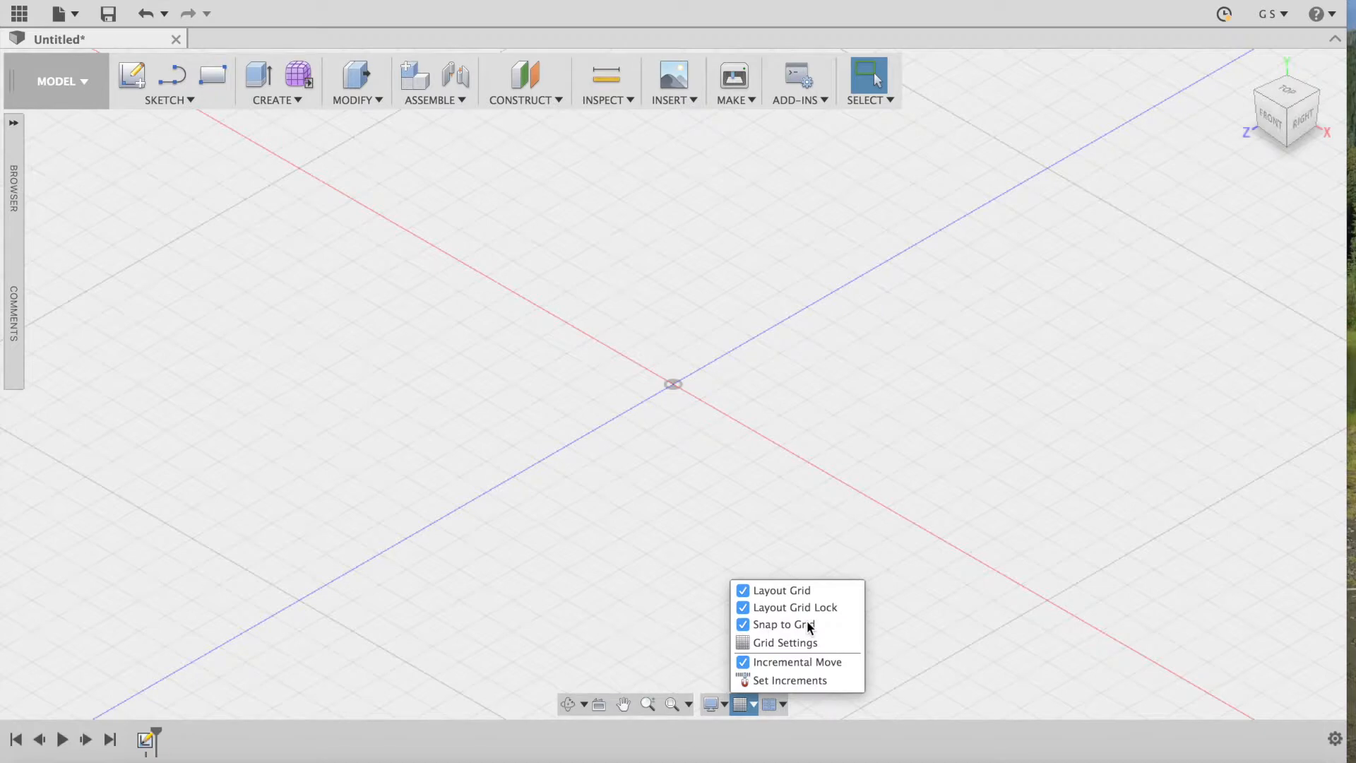
pyautogui.click(738, 402)
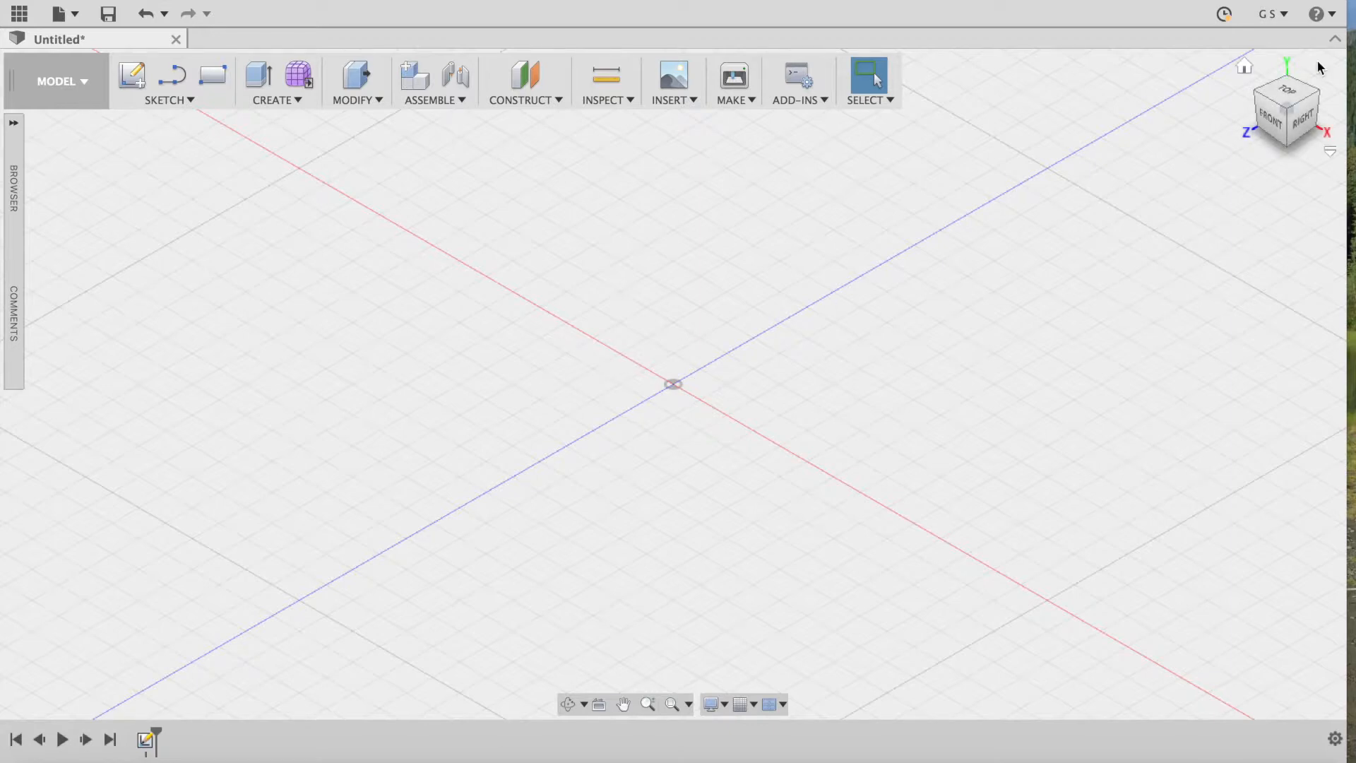
# Sketch a two-point rectangle 140 mm wide and 150 mm high from the origin on the horizontal XZ plane, and finish the sketch.
pyautogui.click(1283, 92)
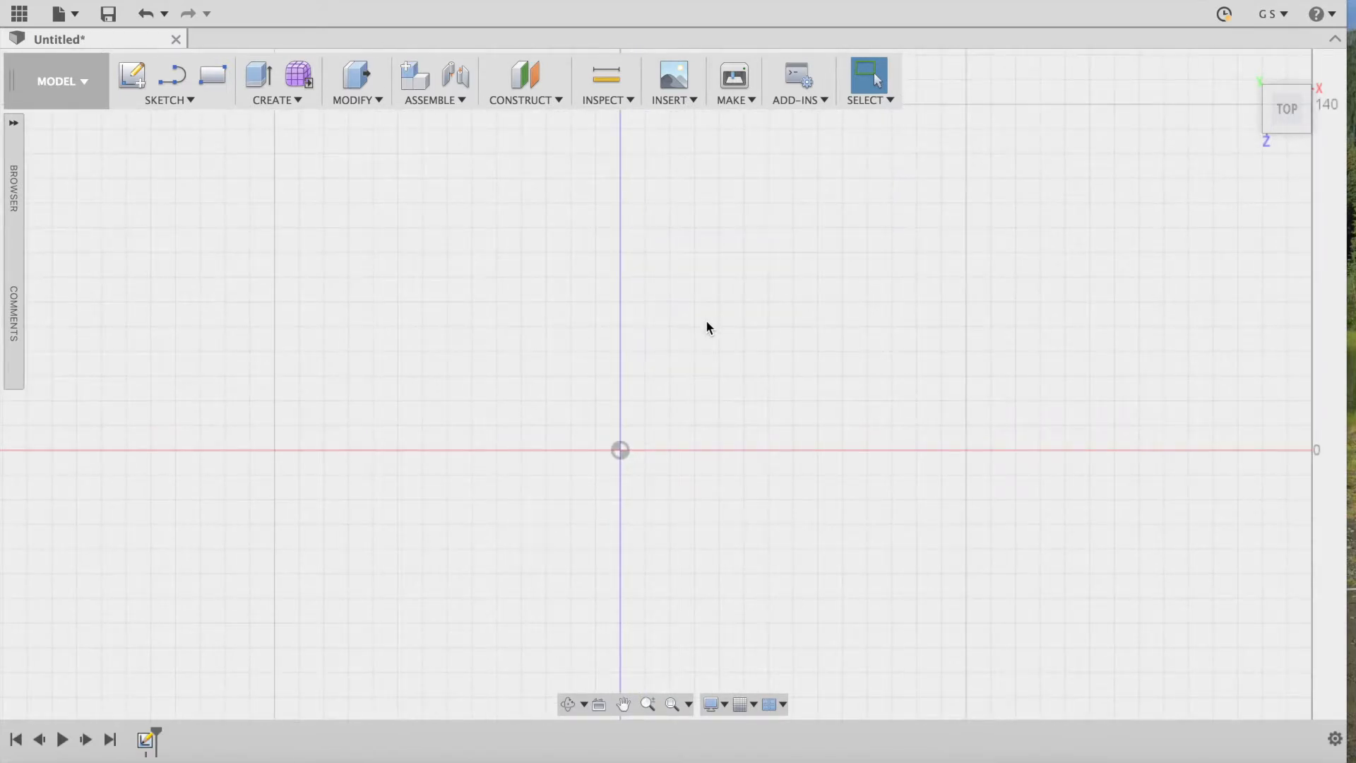
pyautogui.hscroll(3, 707, 322)
pyautogui.scroll(3, 707, 323)
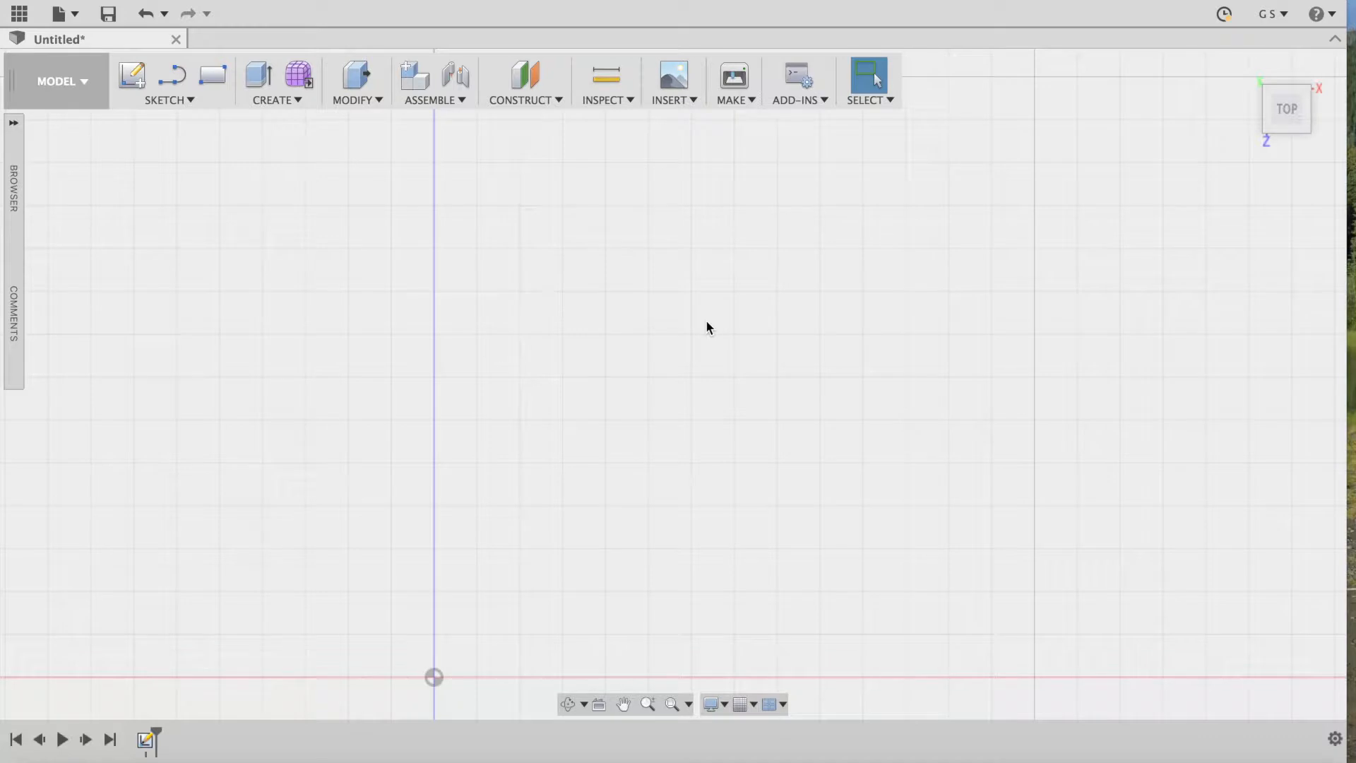
pyautogui.scroll(-3, 697, 322)
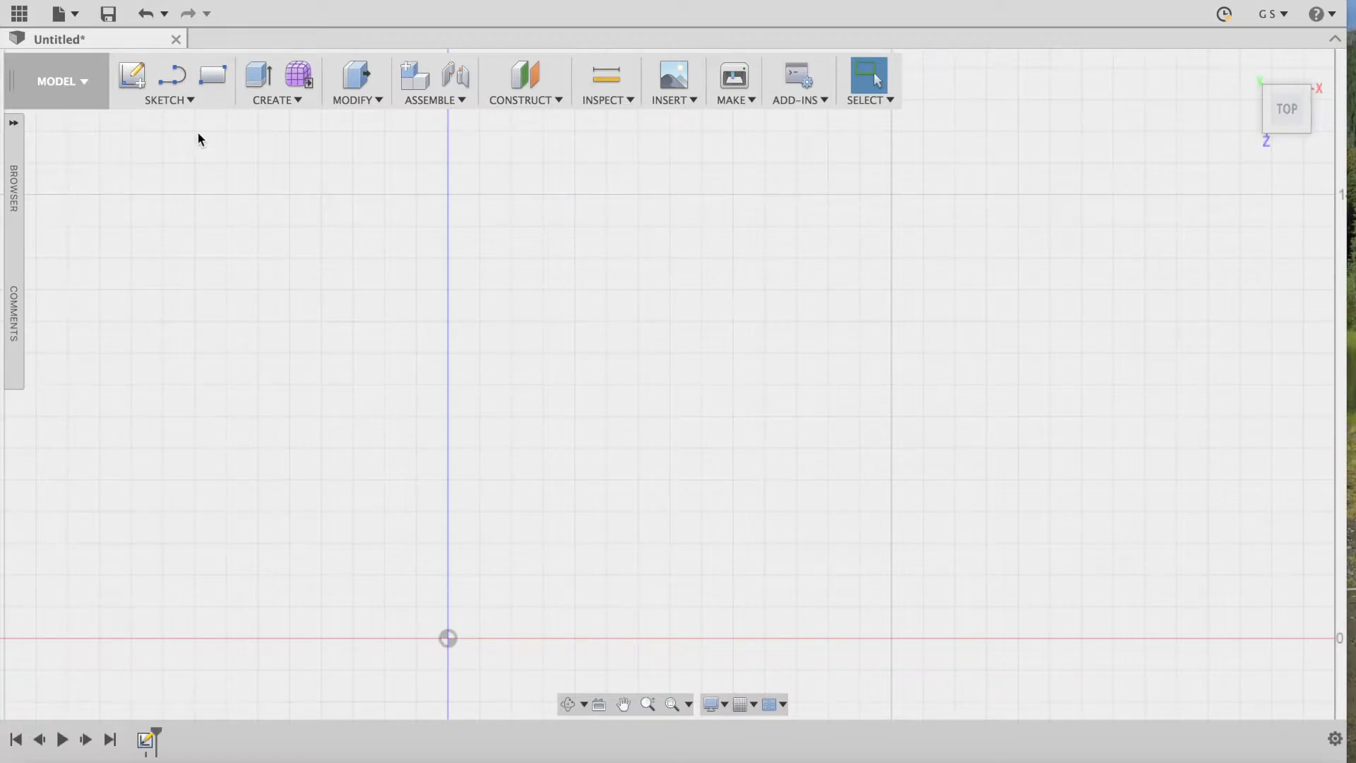
pyautogui.click(191, 101)
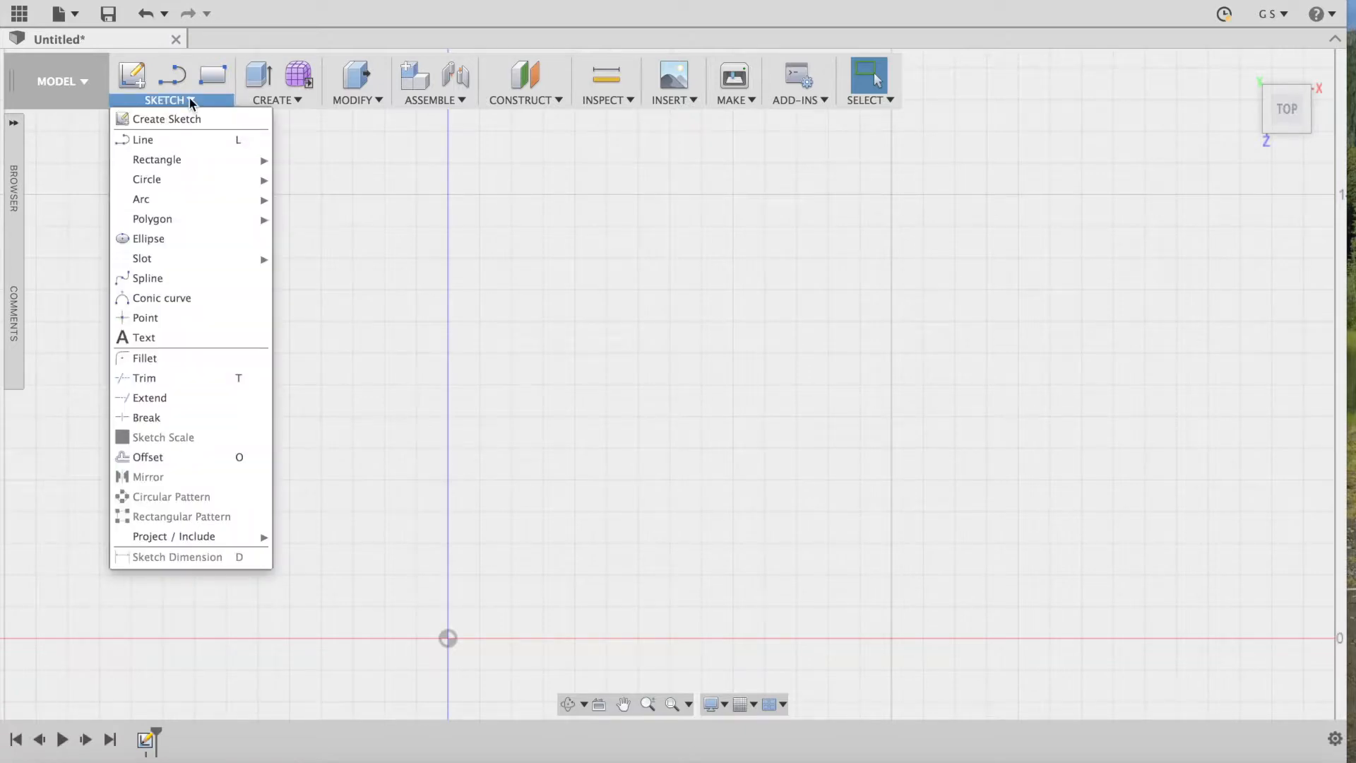
pyautogui.moveTo(200, 159)
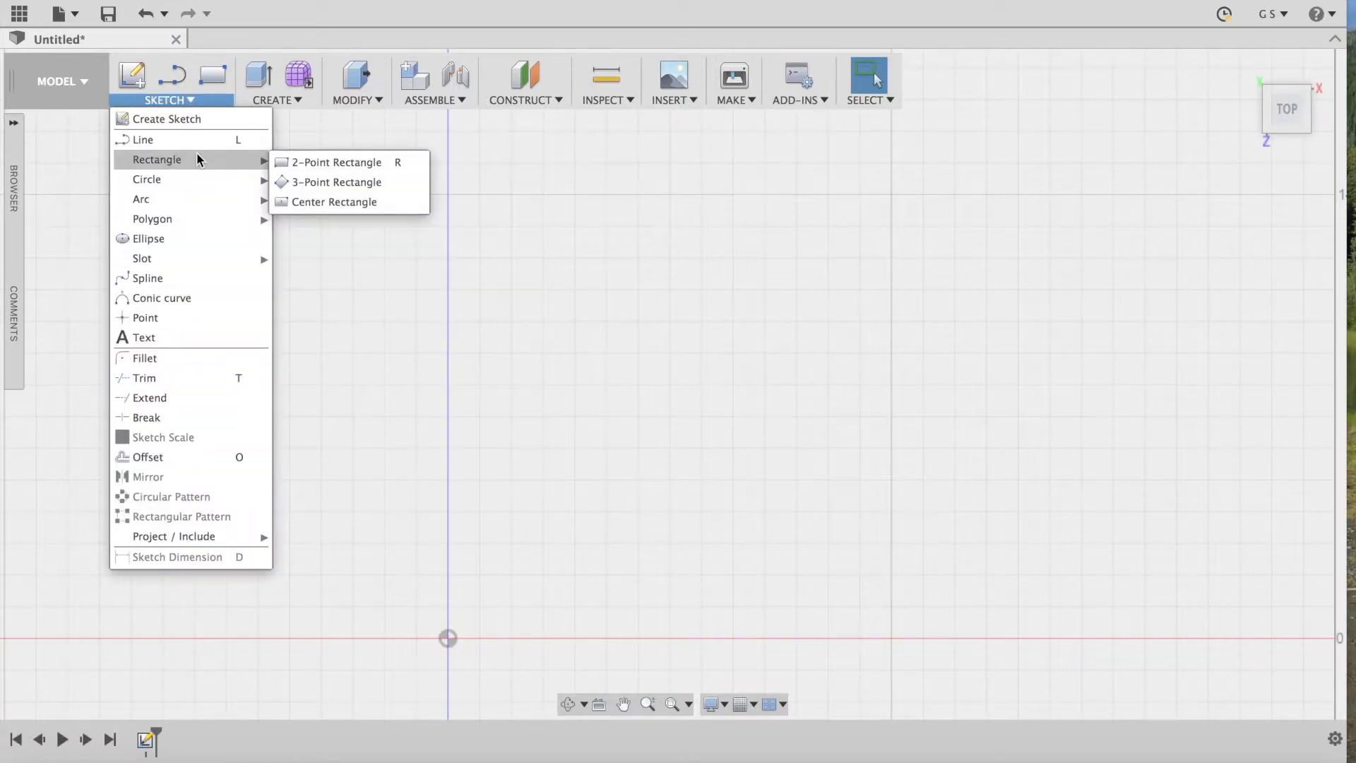
pyautogui.click(282, 164)
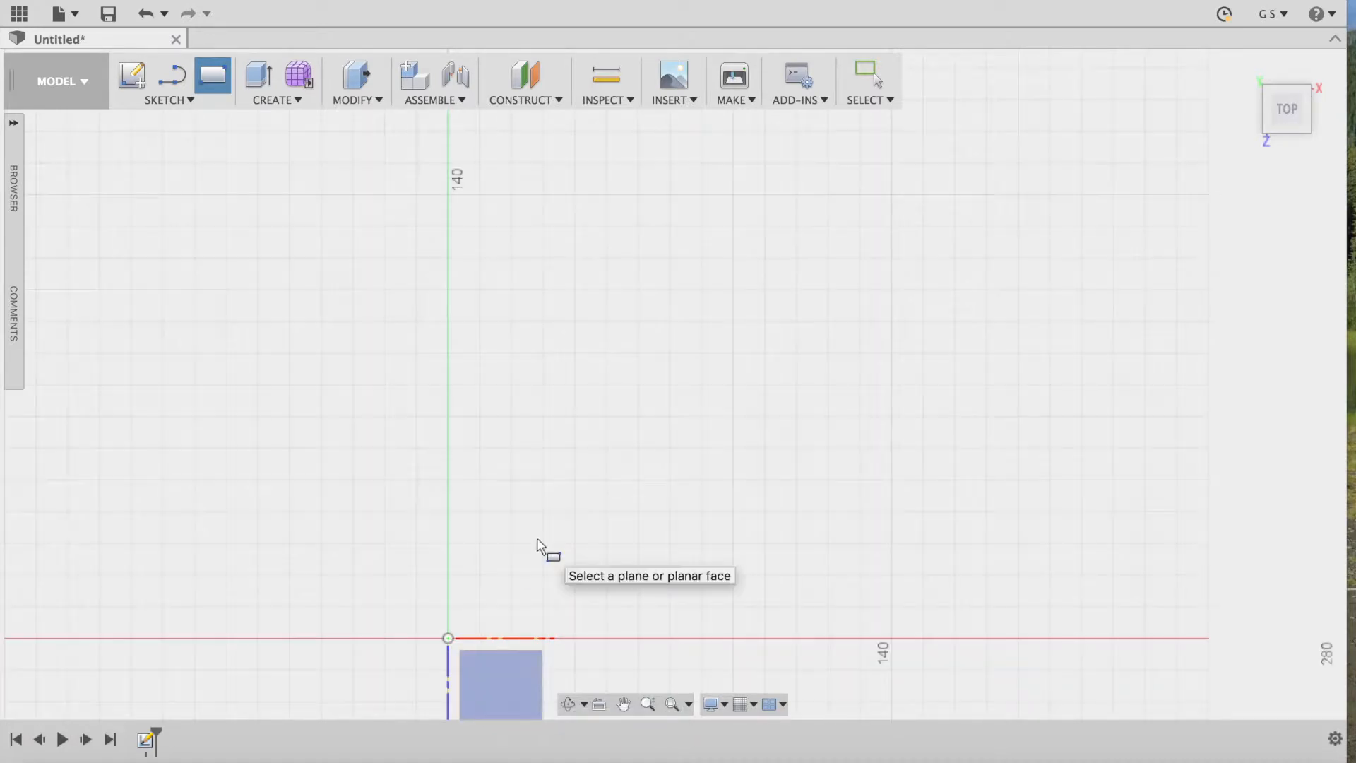
pyautogui.click(1307, 128)
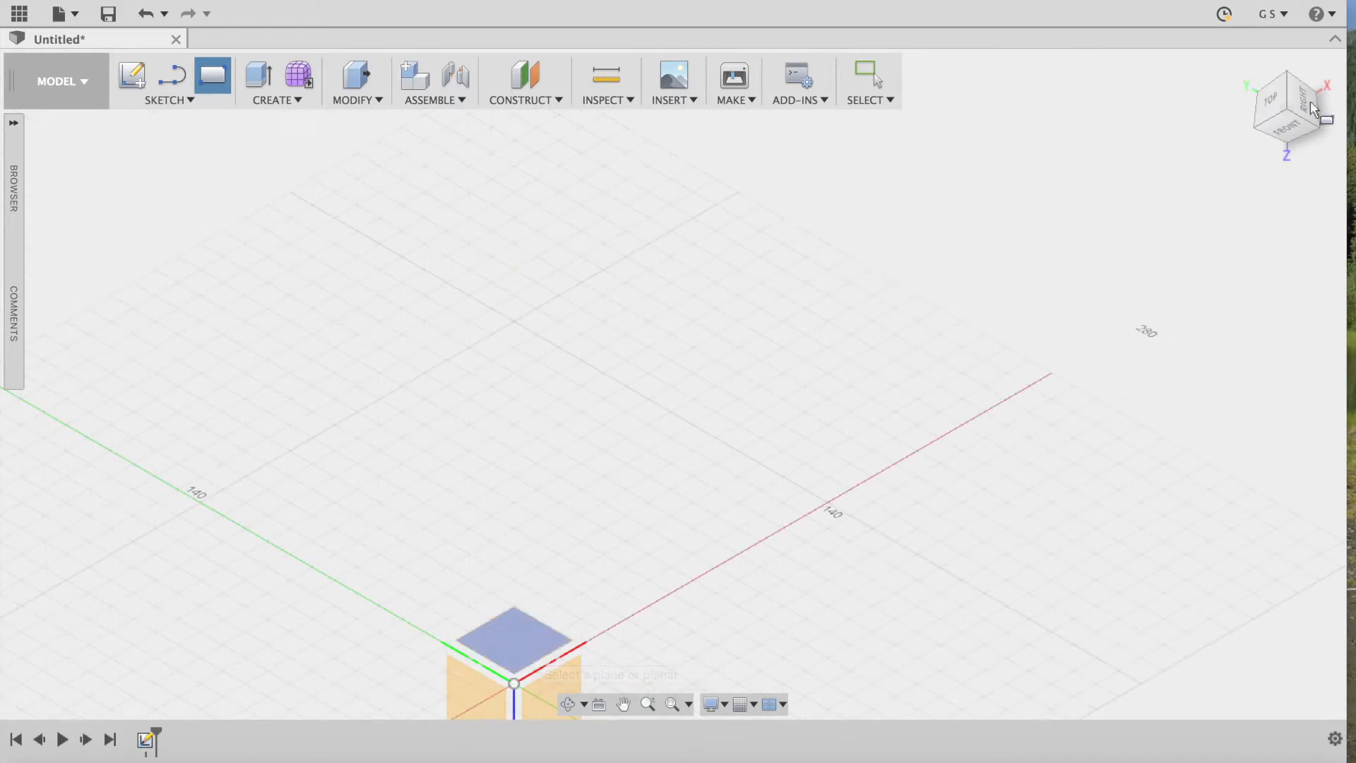
pyautogui.click(1270, 105)
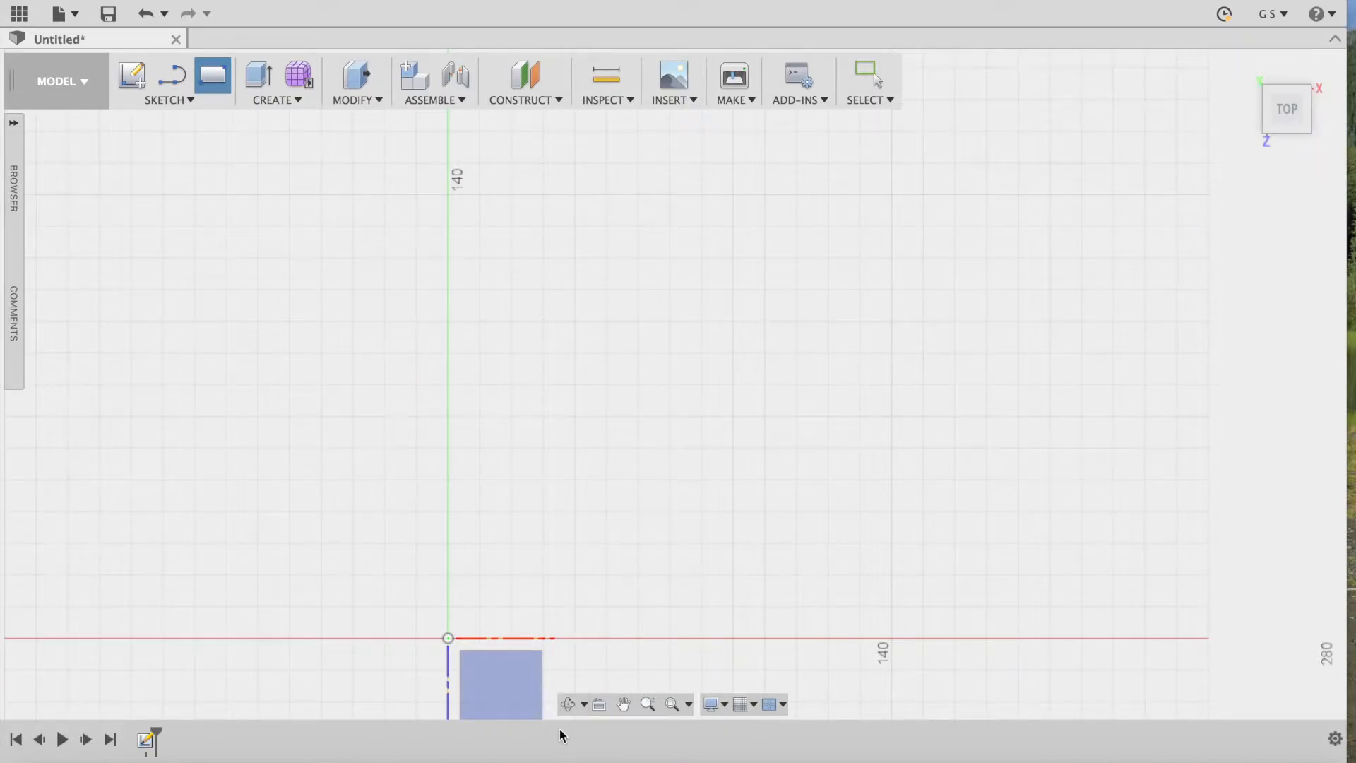
pyautogui.click(493, 690)
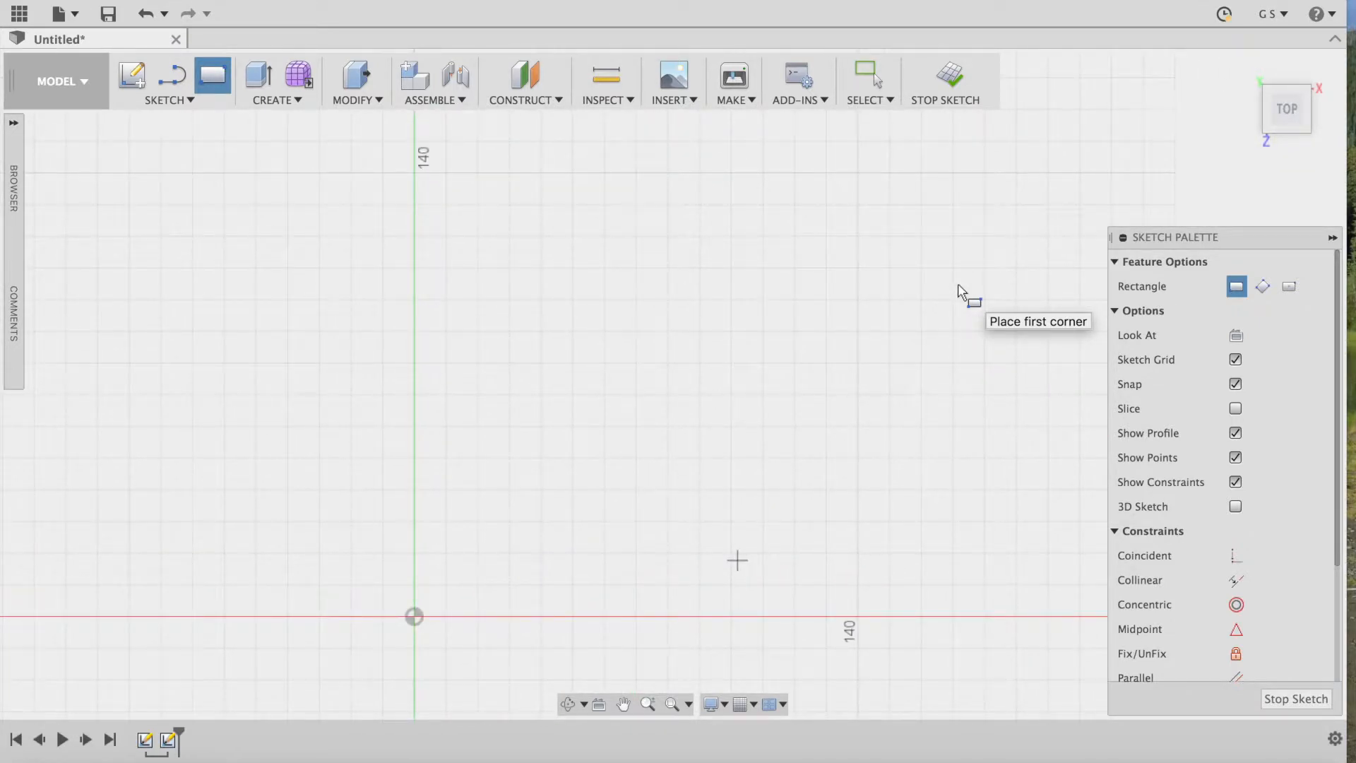
pyautogui.click(413, 616)
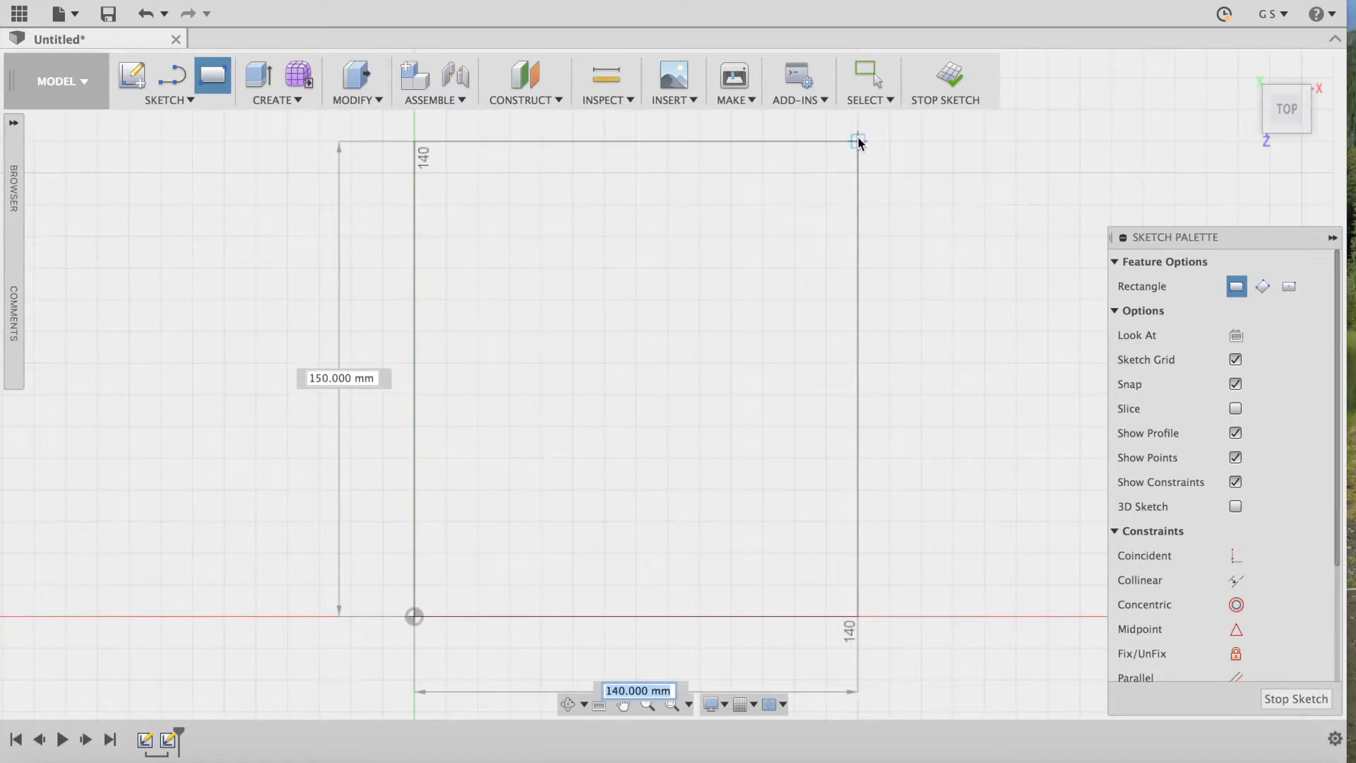
pyautogui.click(858, 141)
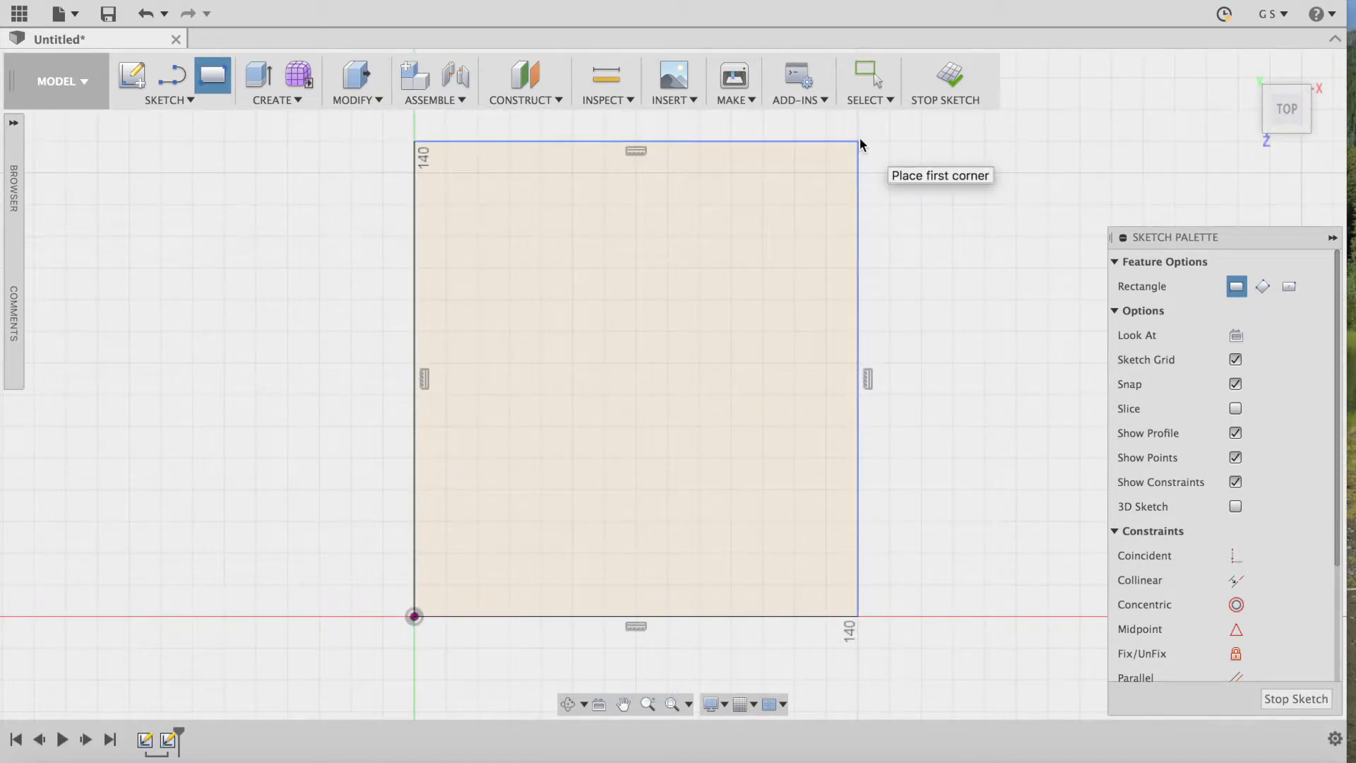
pyautogui.click(1280, 701)
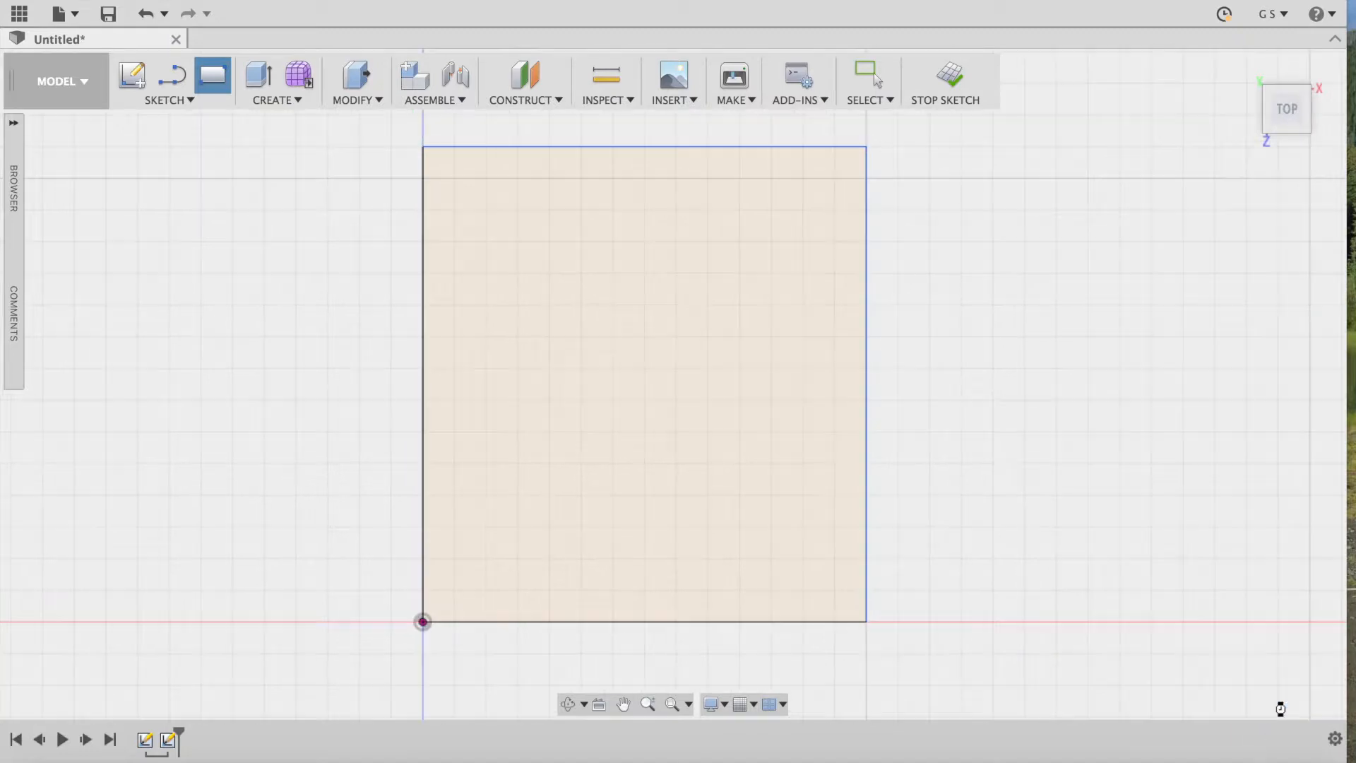
# Extrude the rectangle profile 15 mm to one side as a new body.
pyautogui.click(610, 394)
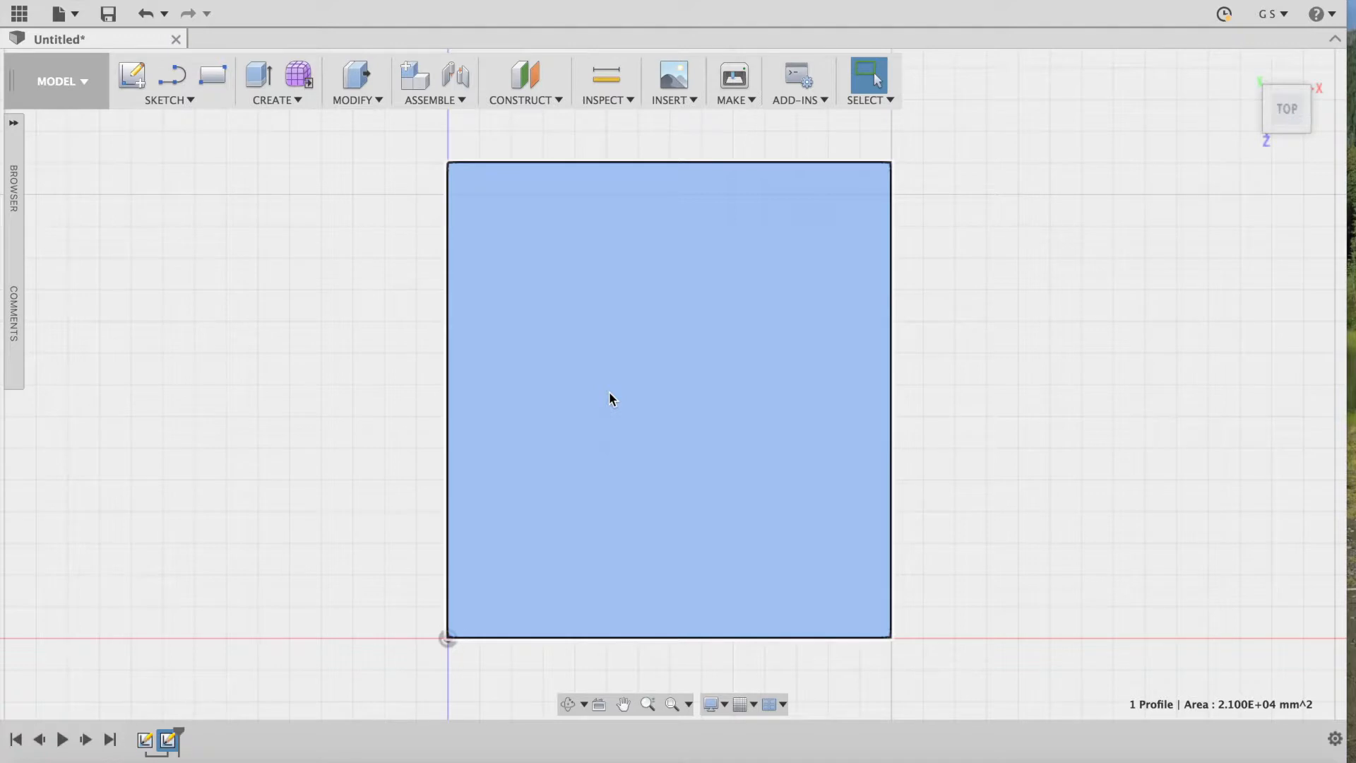
pyautogui.click(289, 98)
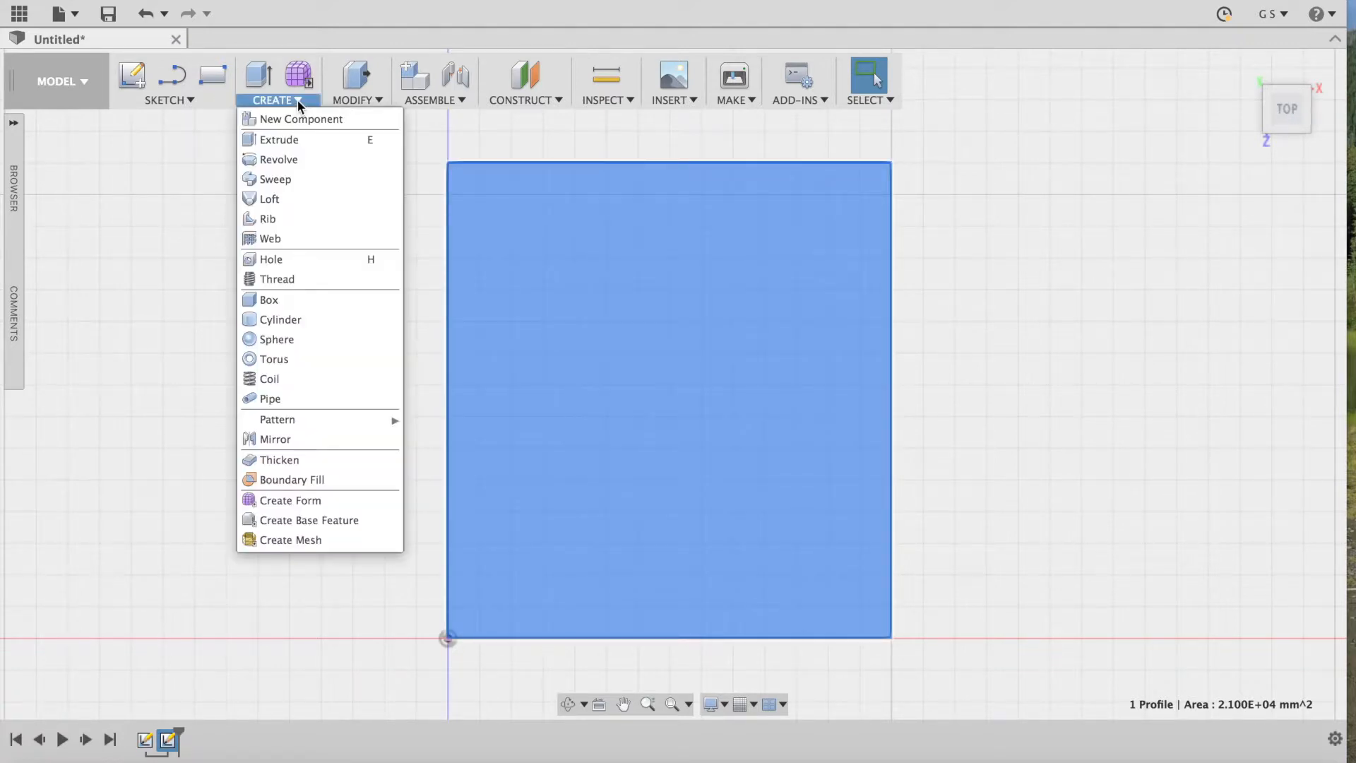
pyautogui.click(284, 139)
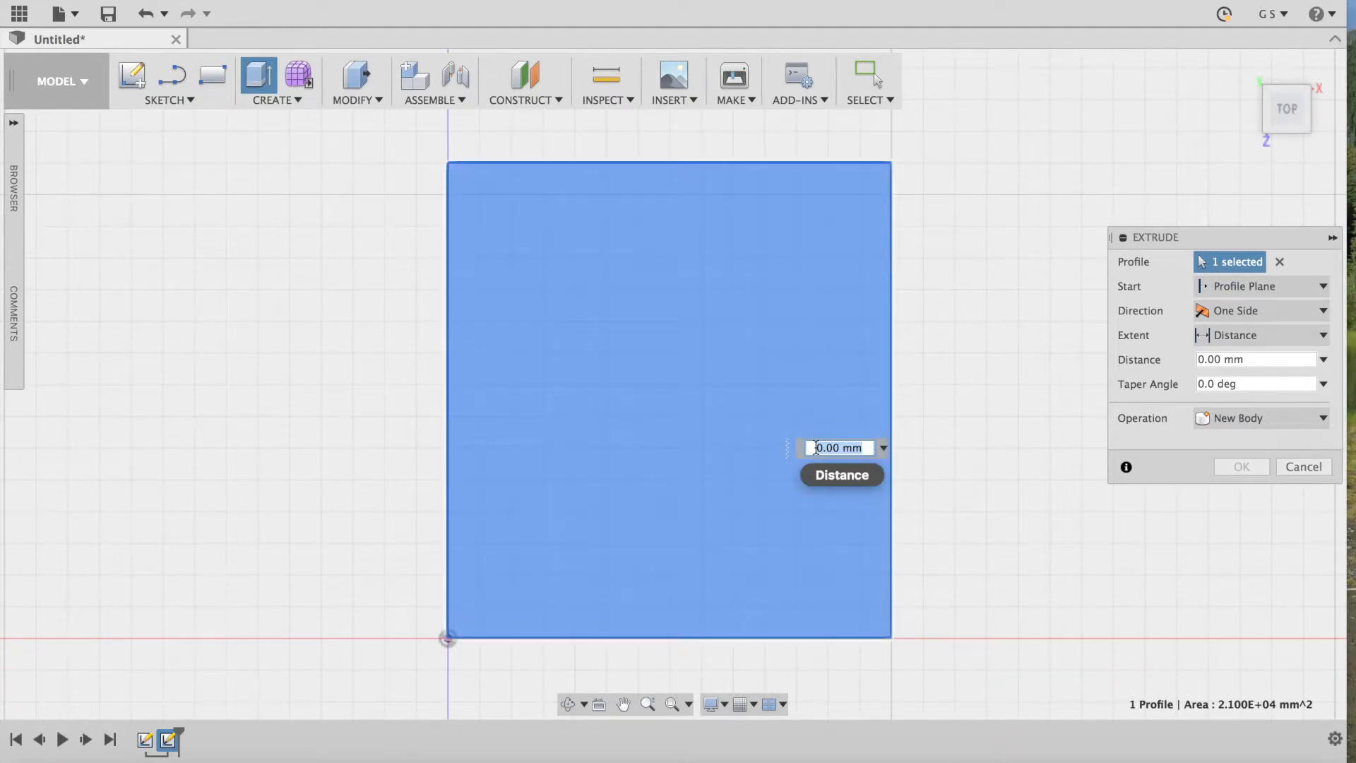
pyautogui.write('15')
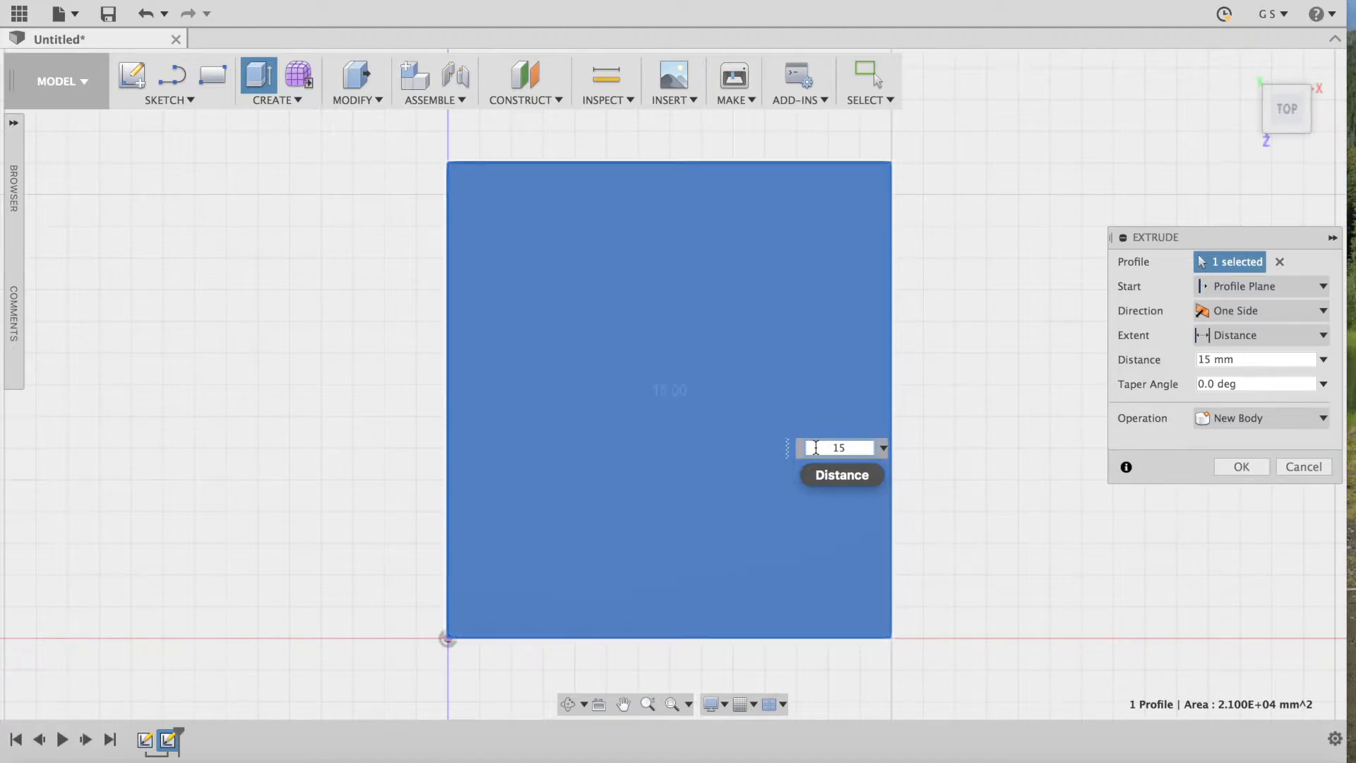
pyautogui.click(1229, 467)
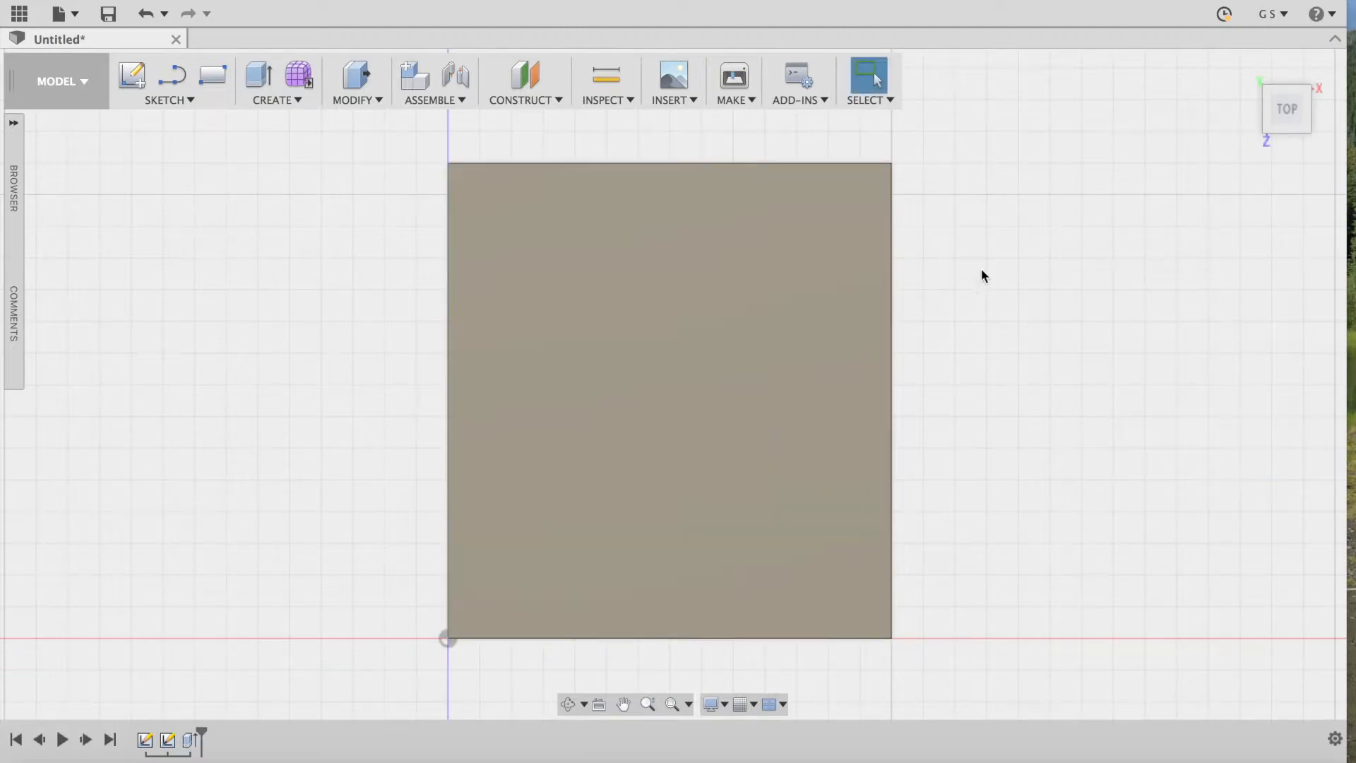
pyautogui.click(1245, 68)
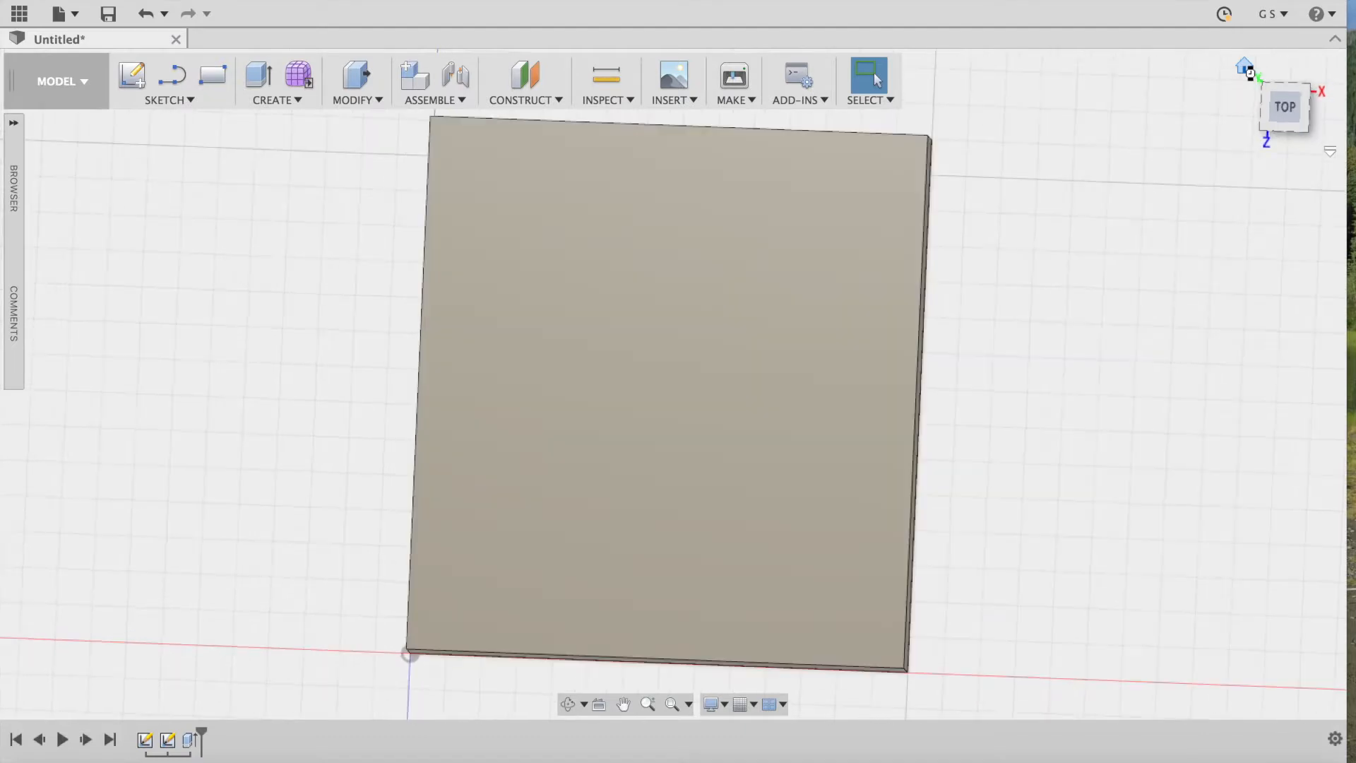
pyautogui.click(1286, 96)
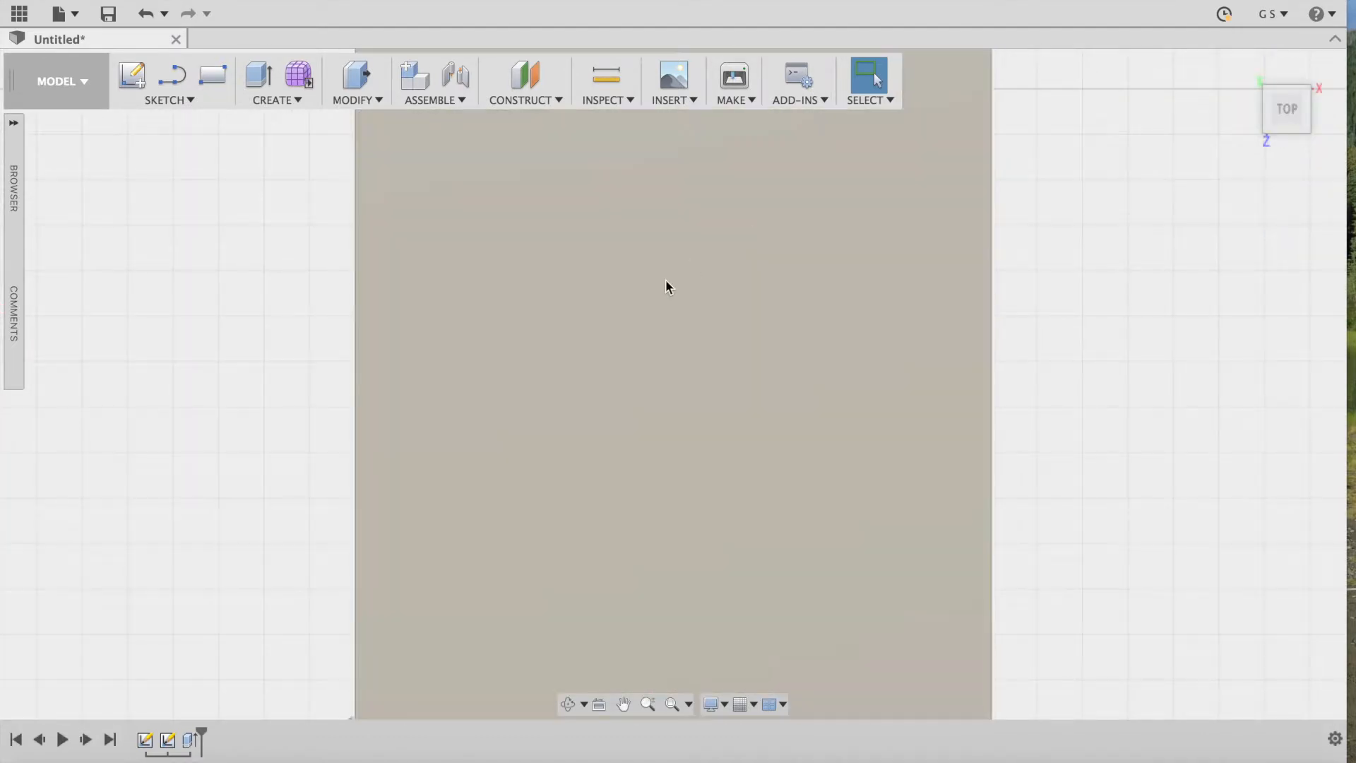
pyautogui.scroll(-5, 664, 279)
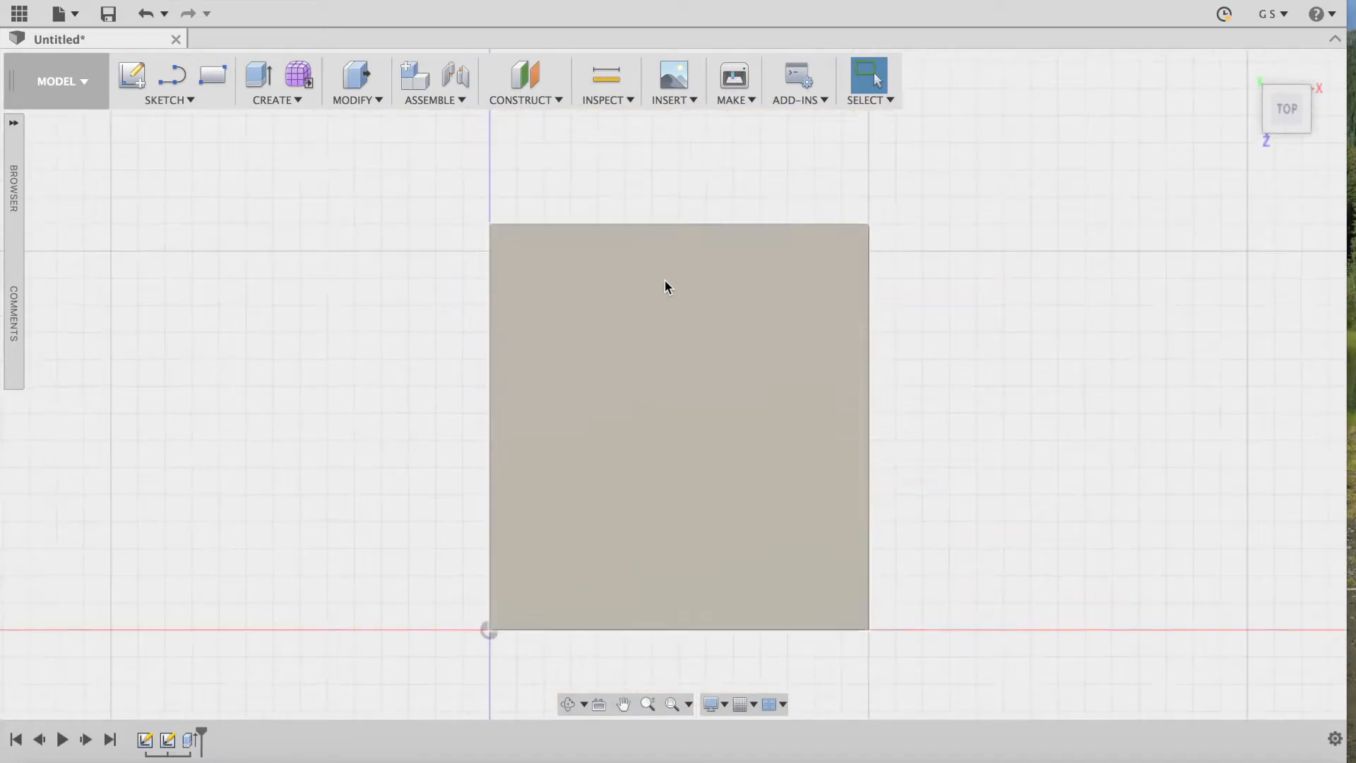
pyautogui.scroll(3, 664, 280)
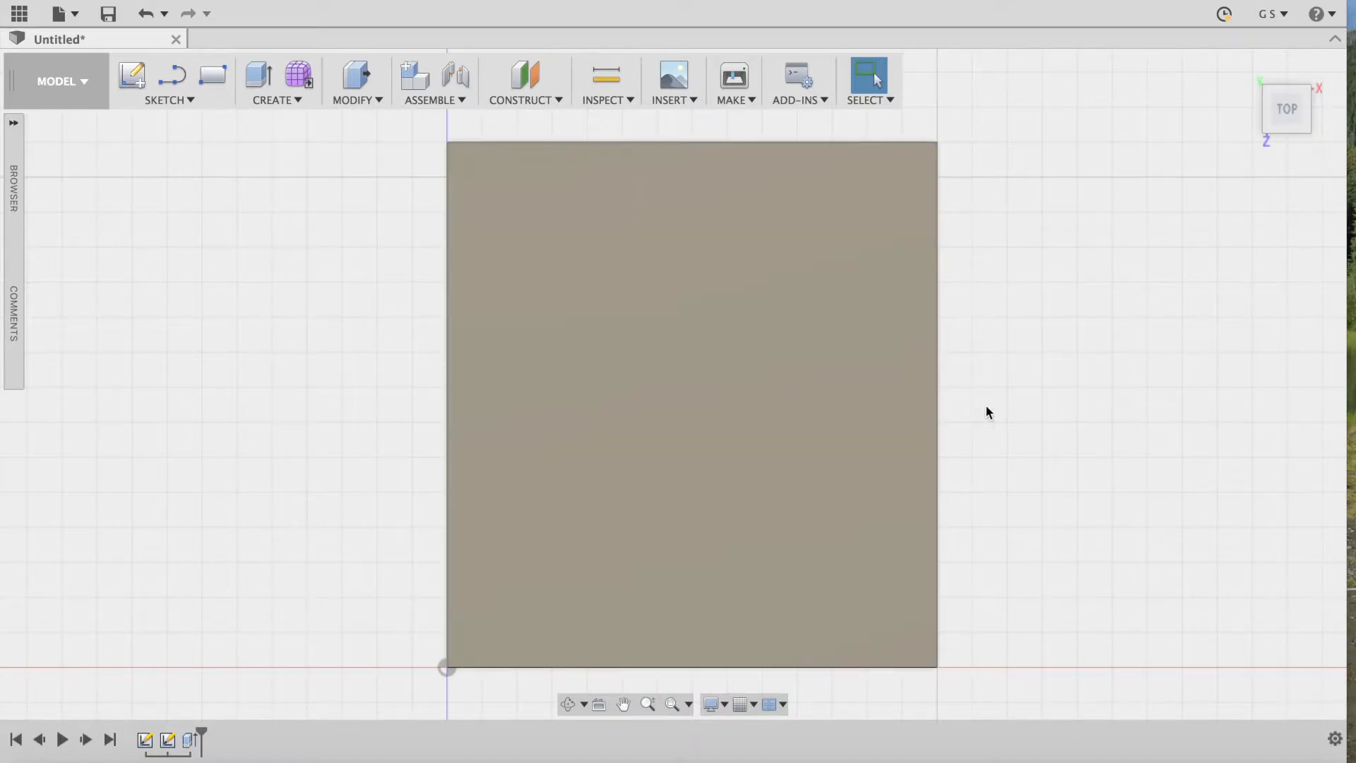
pyautogui.click(814, 417)
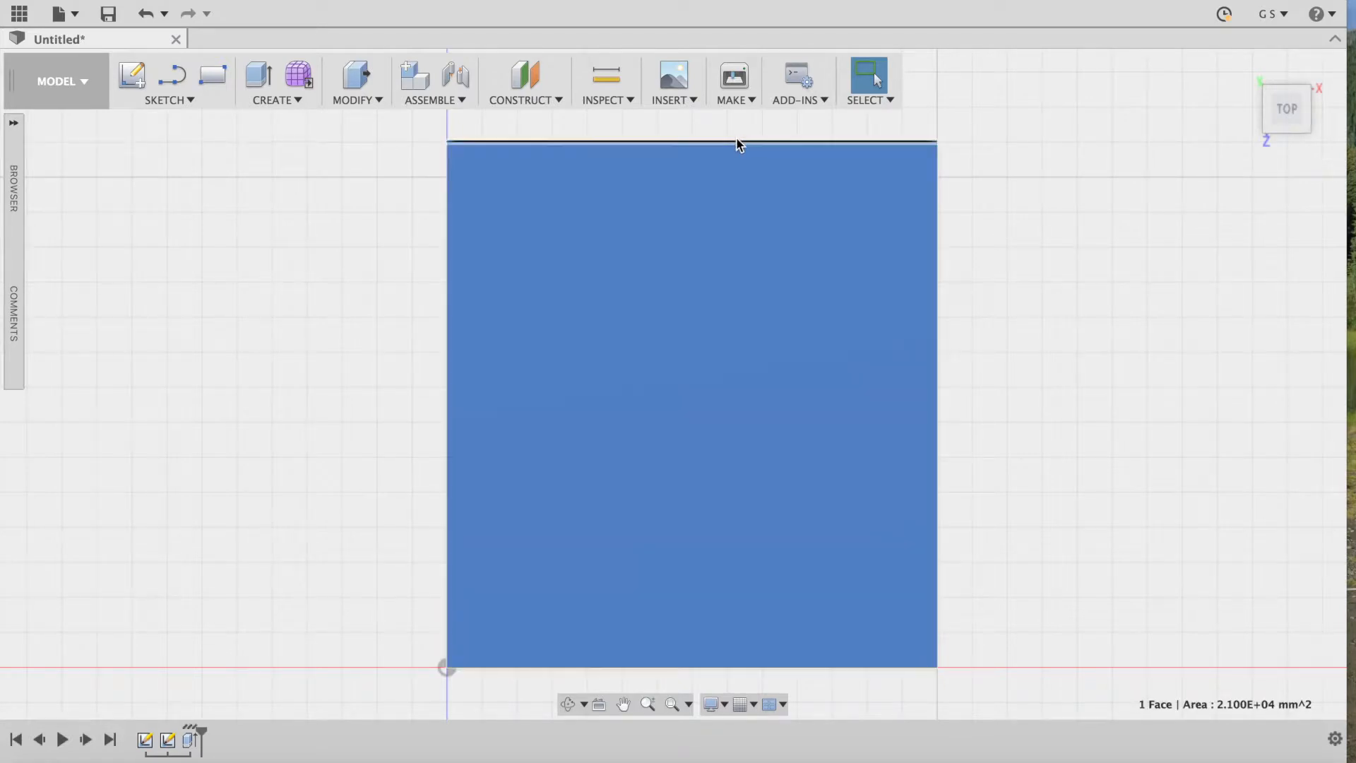
pyautogui.click(734, 140)
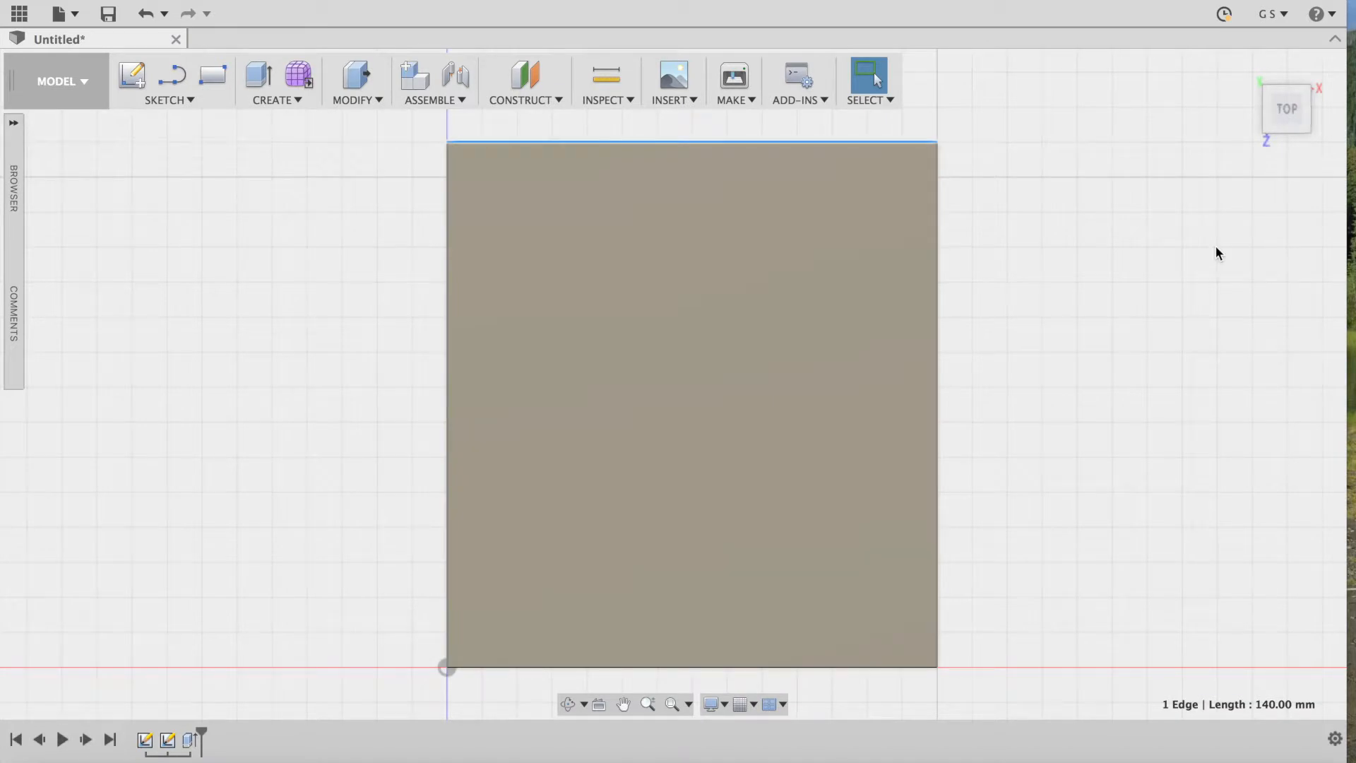
pyautogui.click(1268, 98)
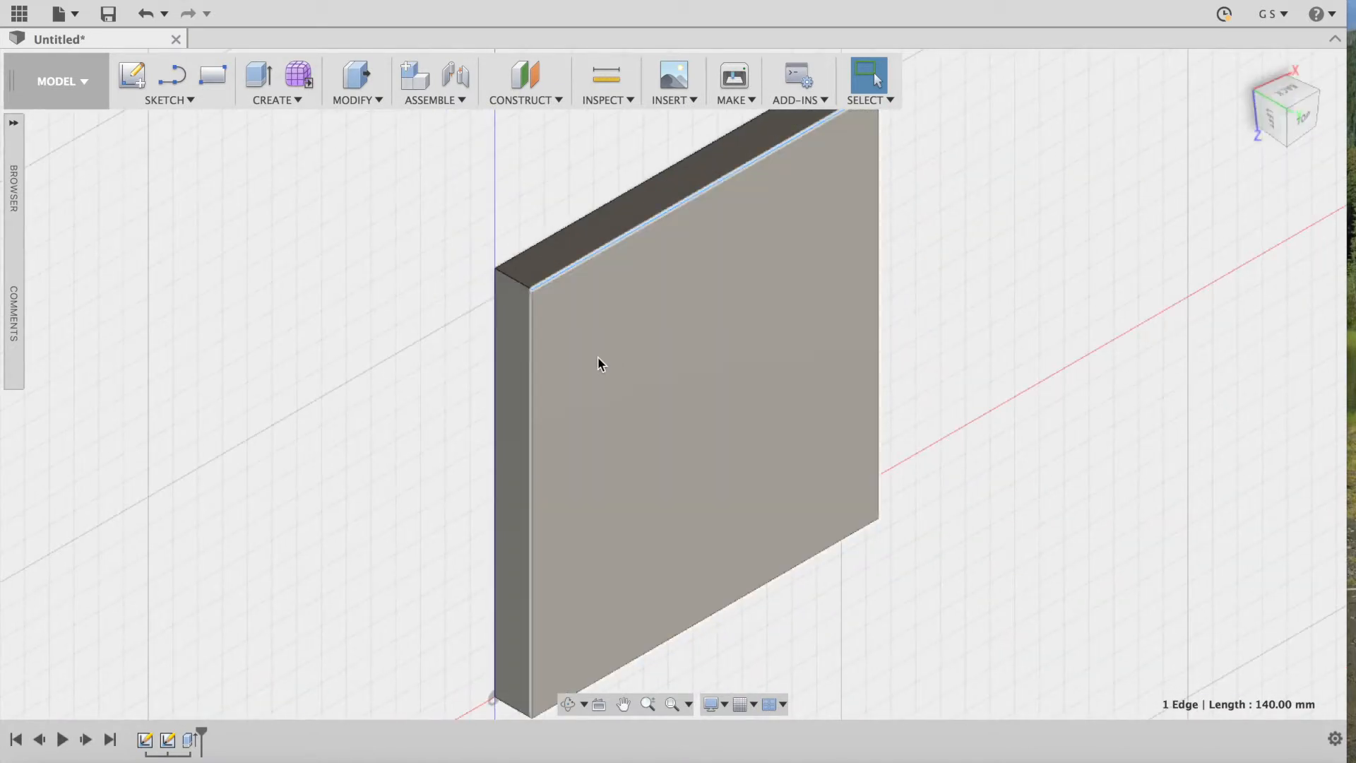
pyautogui.click(377, 99)
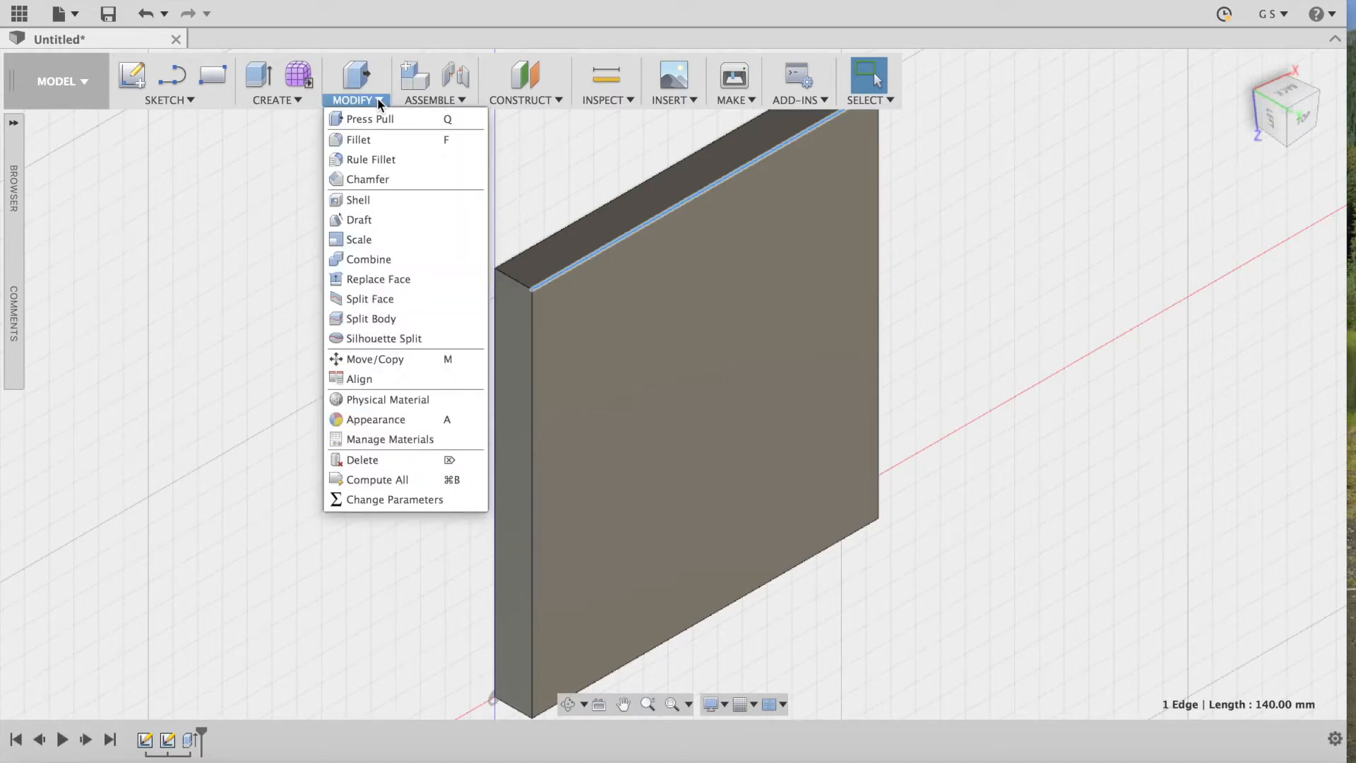
pyautogui.click(371, 118)
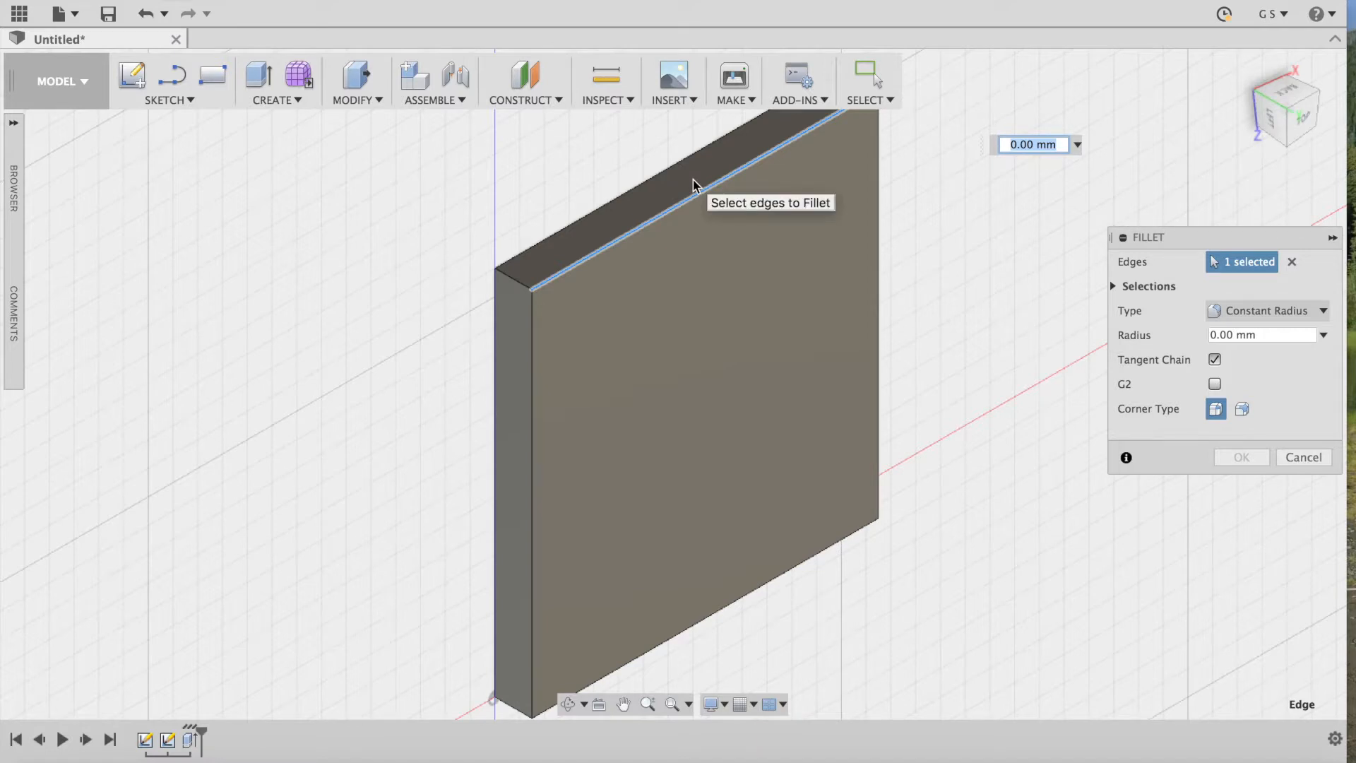
pyautogui.click(1291, 265)
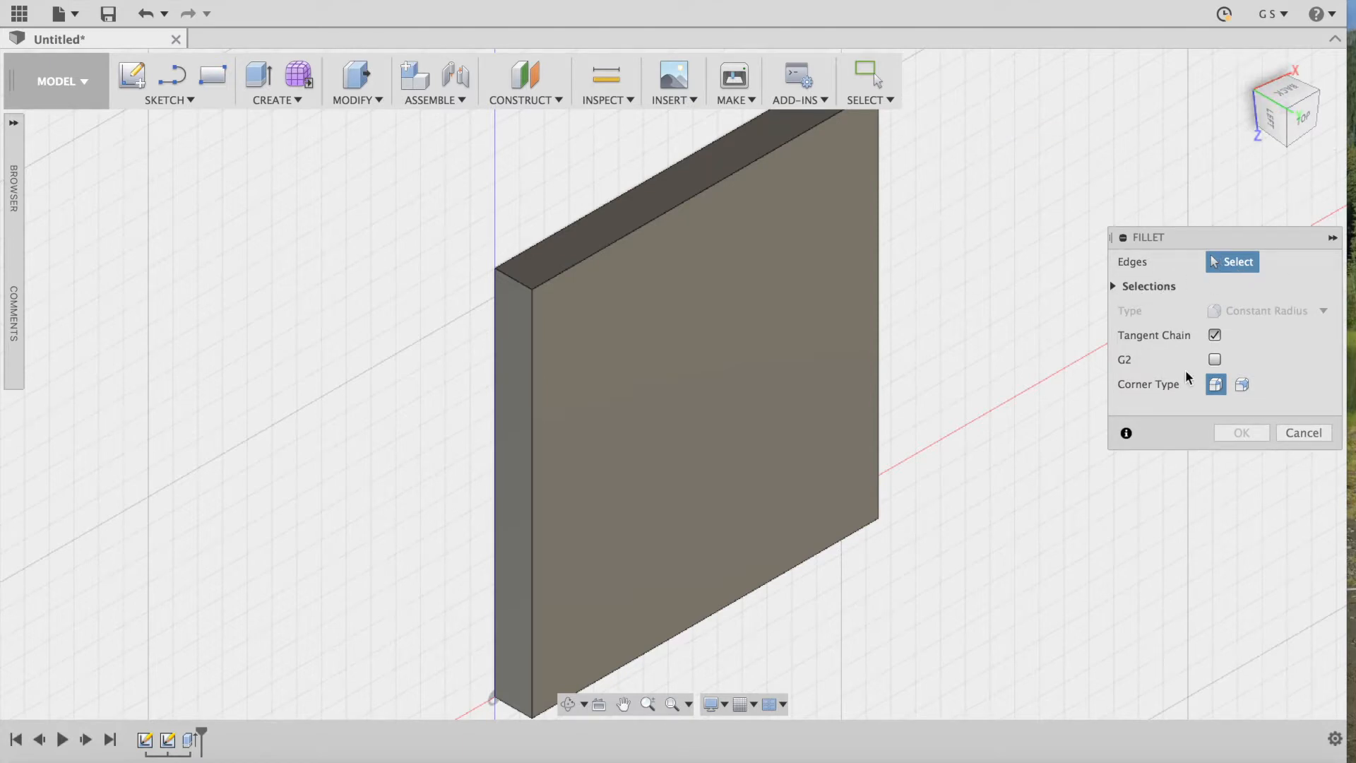
# Use Press Pull to offset the plate's narrow side face opposite the origin by -10 mm.
pyautogui.click(380, 100)
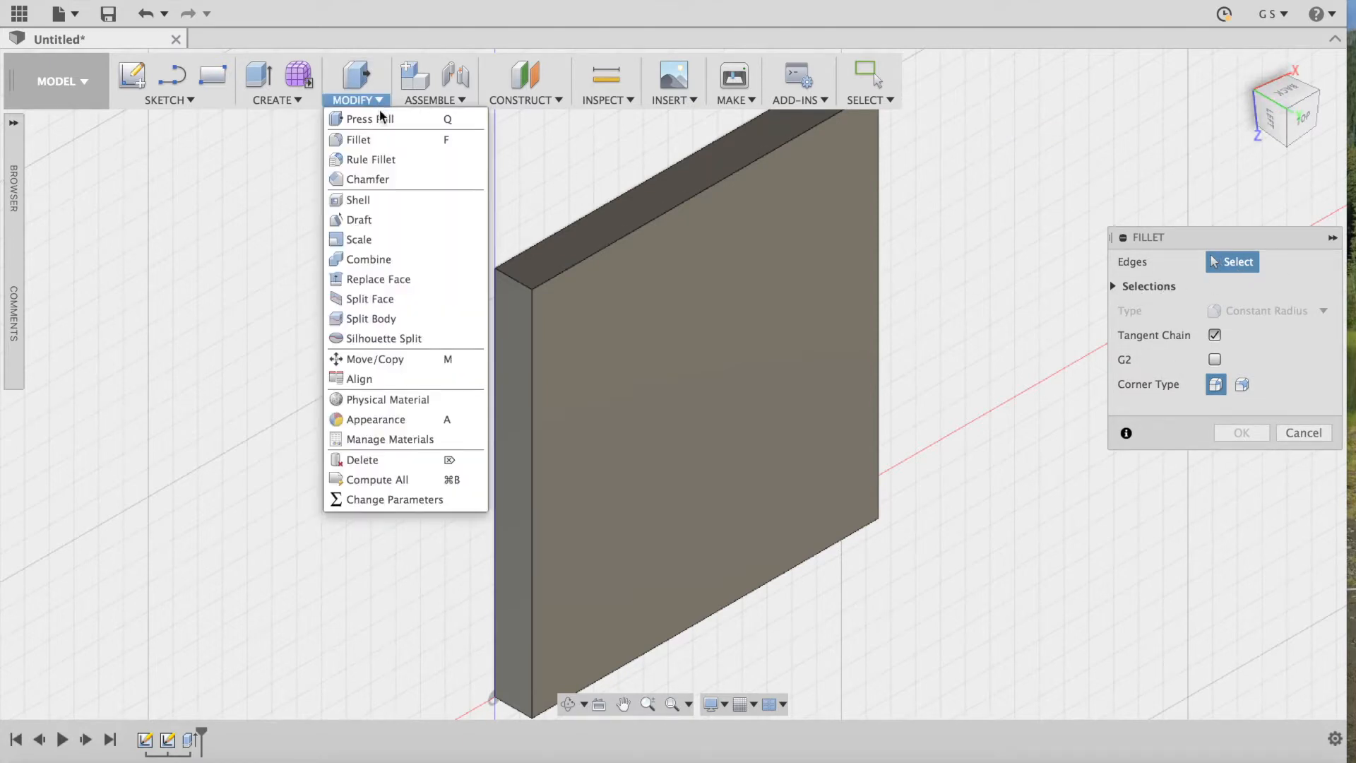
pyautogui.click(377, 118)
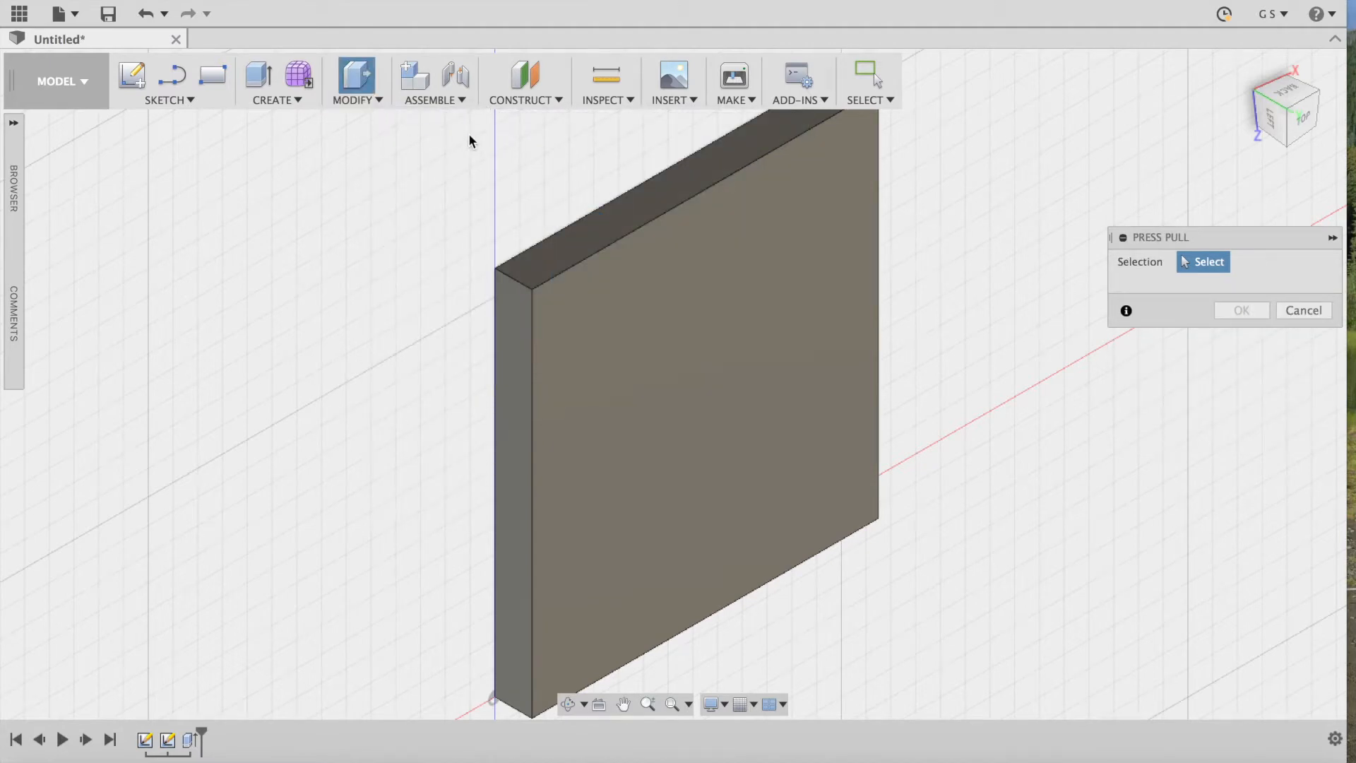
pyautogui.click(697, 179)
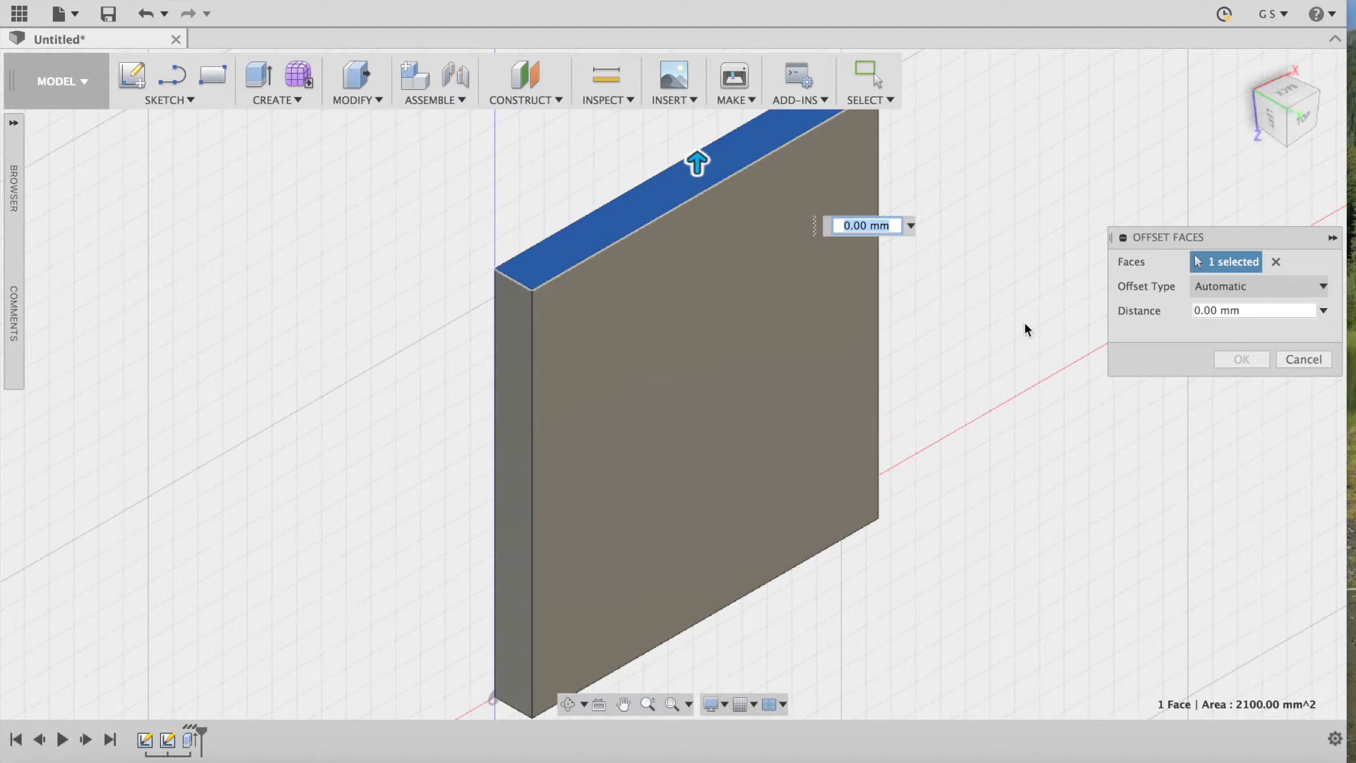
pyautogui.click(1302, 117)
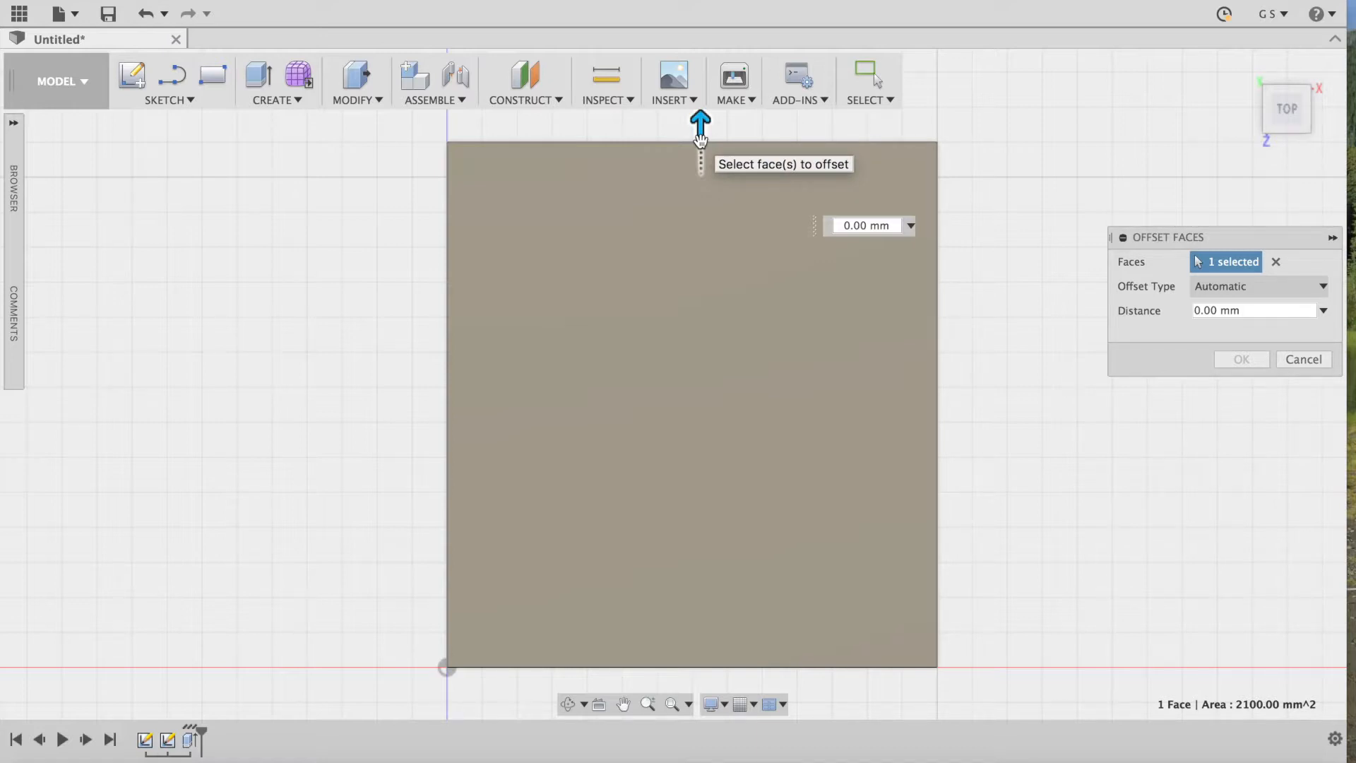
pyautogui.click(842, 227)
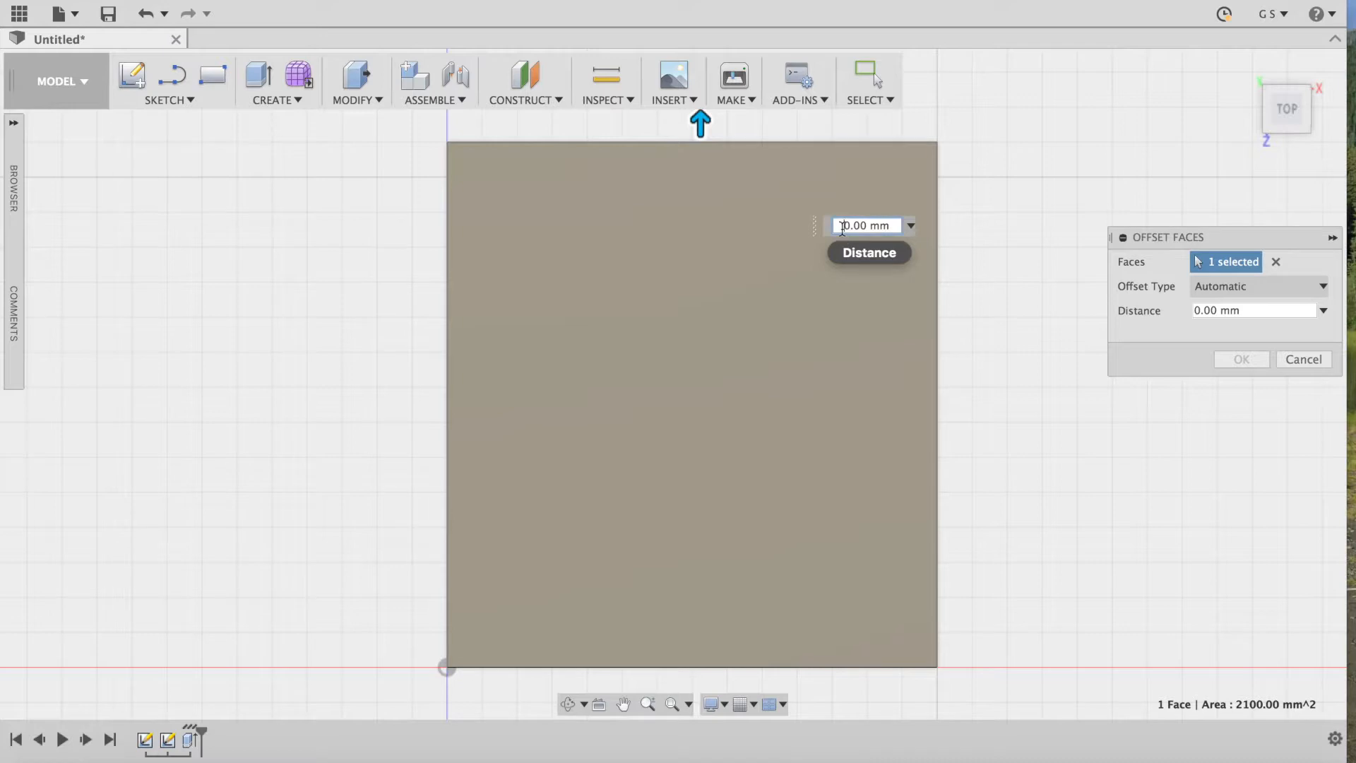
pyautogui.write('-1')
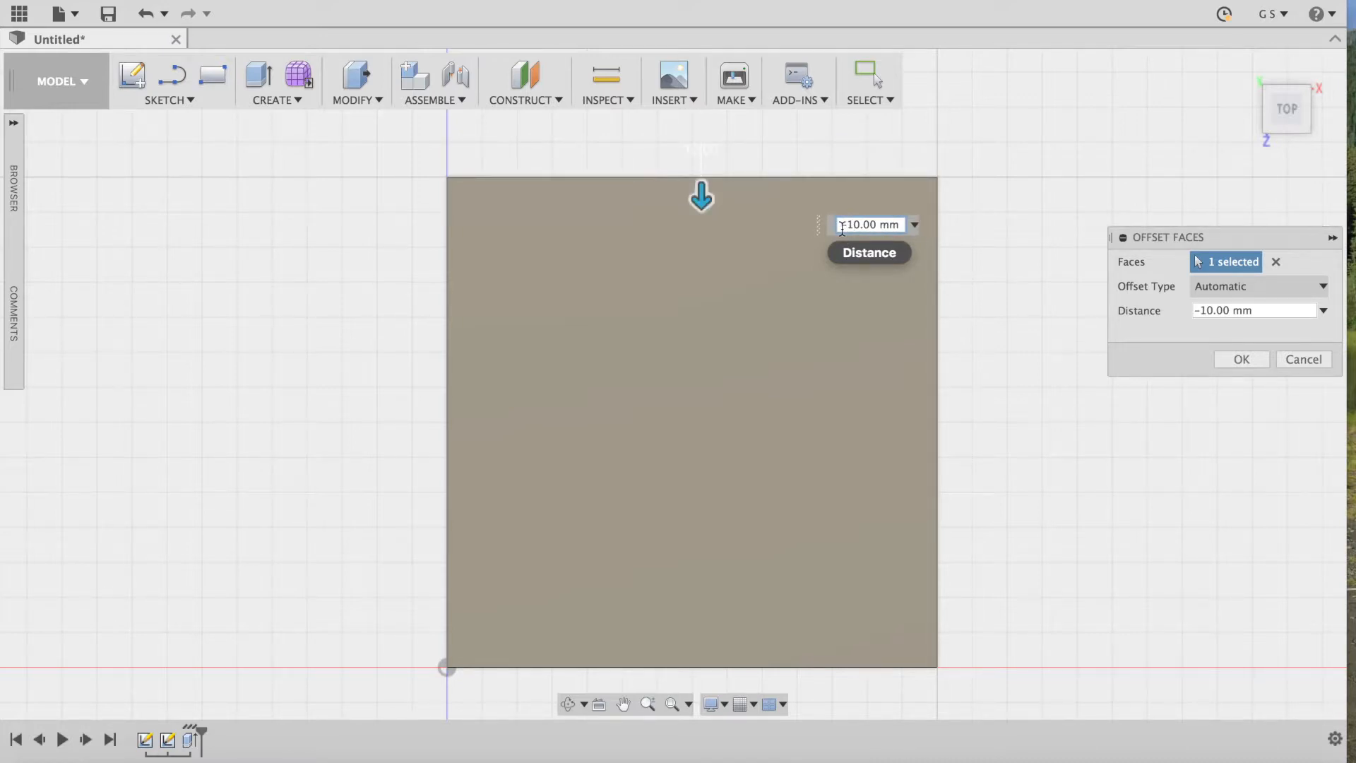
pyautogui.press('Return')
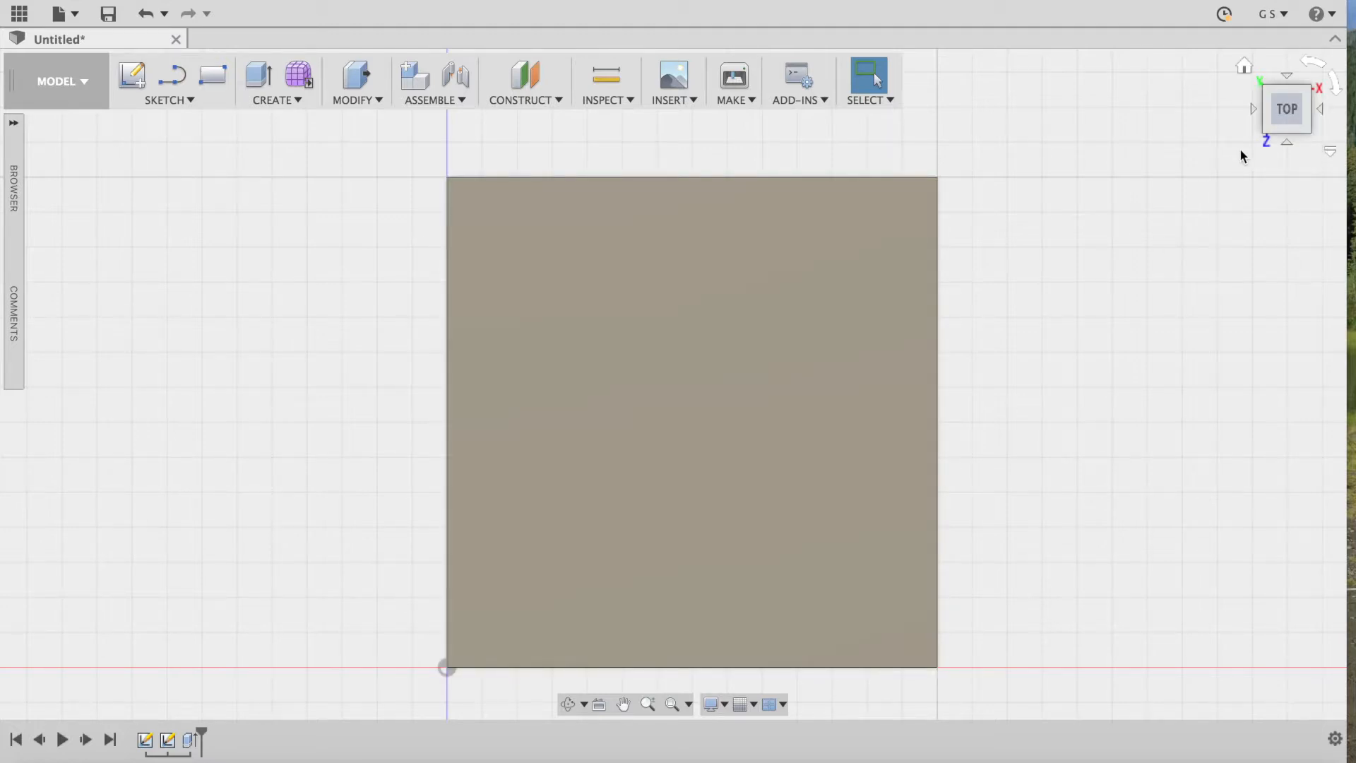
pyautogui.click(1243, 65)
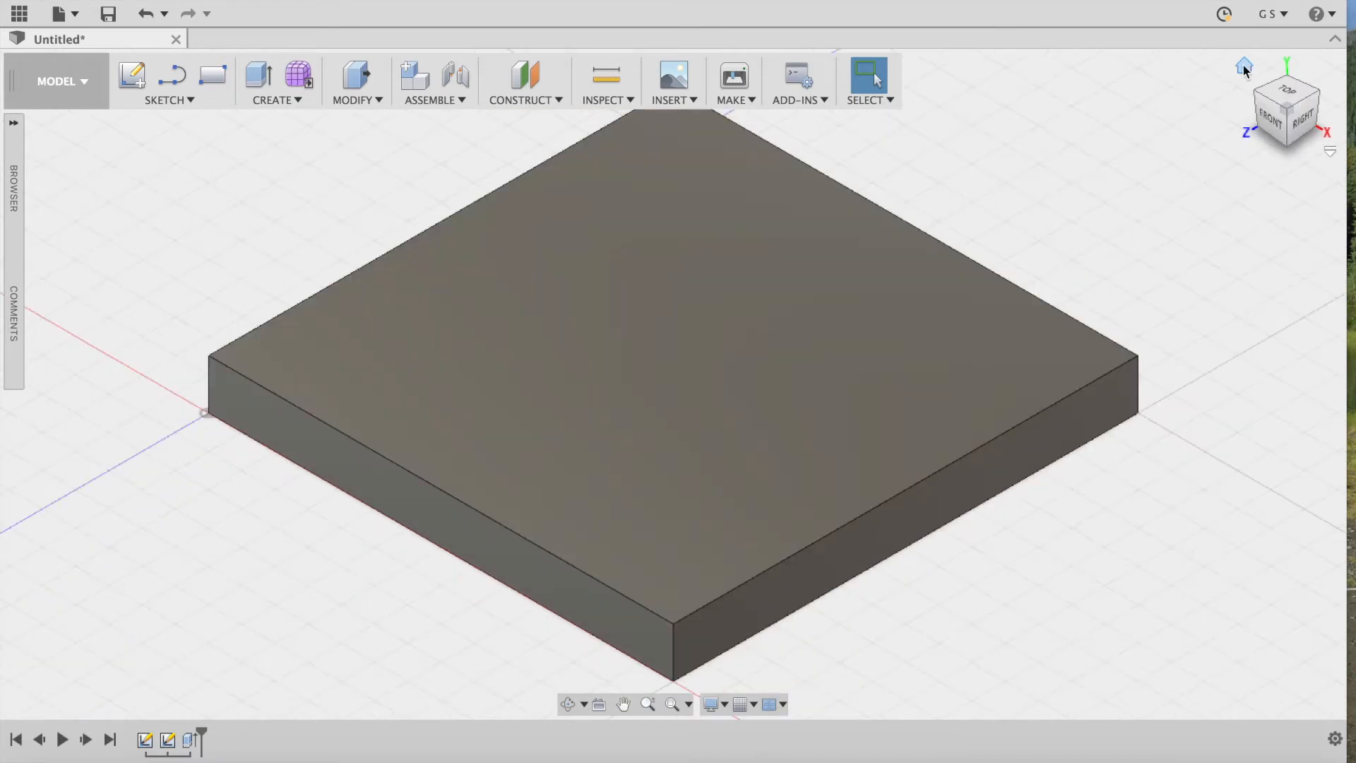
# Sketch an 18 × 18 mm two-point rectangle on the horizontal XZ plane, in the empty area beside the plate across the Z axis.
pyautogui.click(1286, 90)
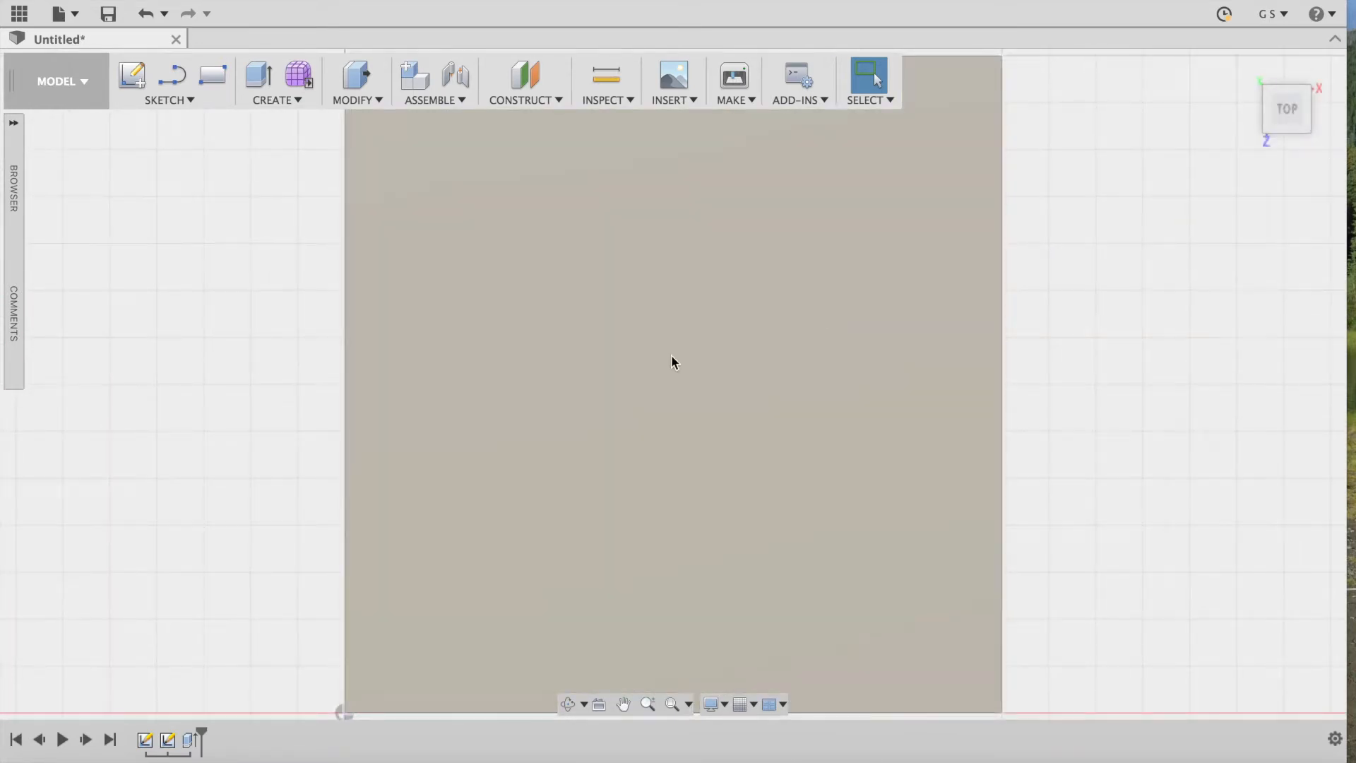
pyautogui.scroll(-5, 669, 356)
pyautogui.hscroll(-1, 669, 356)
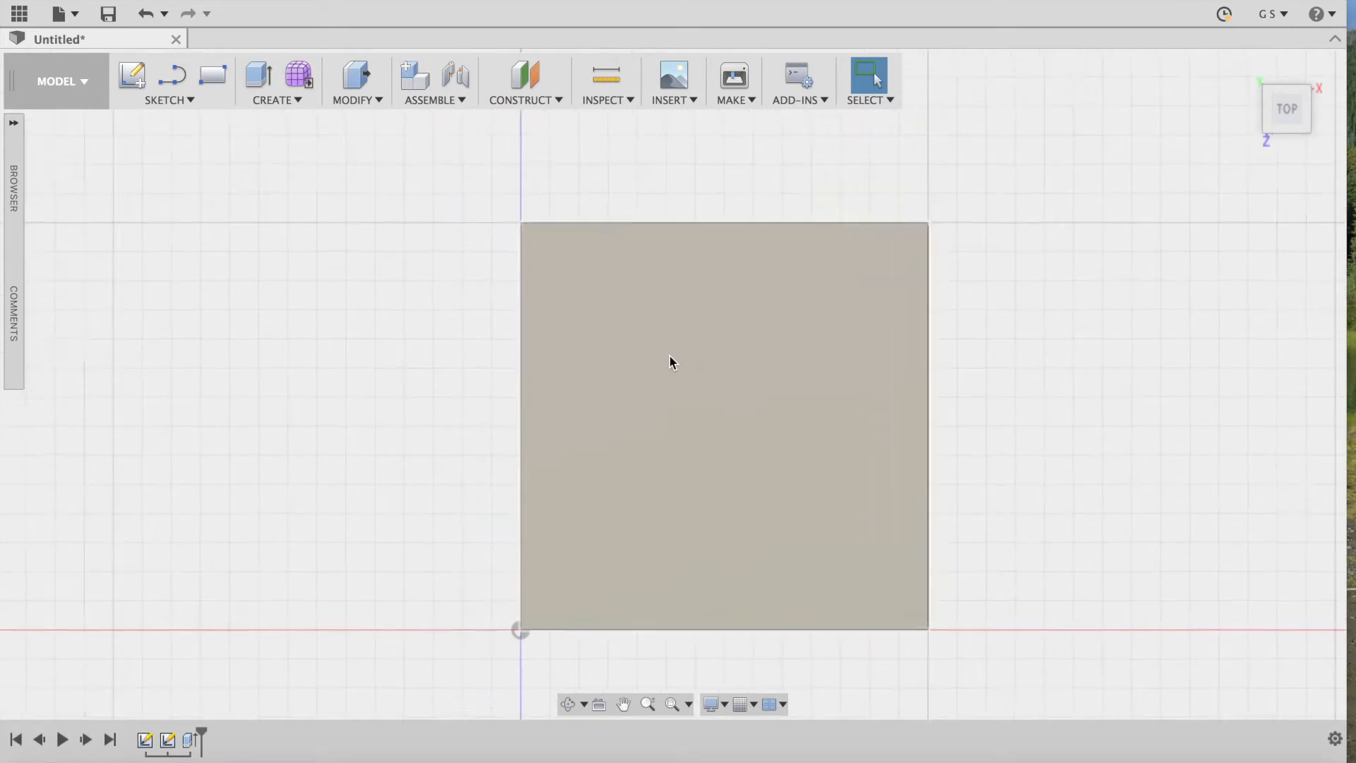
pyautogui.hscroll(-5, 669, 356)
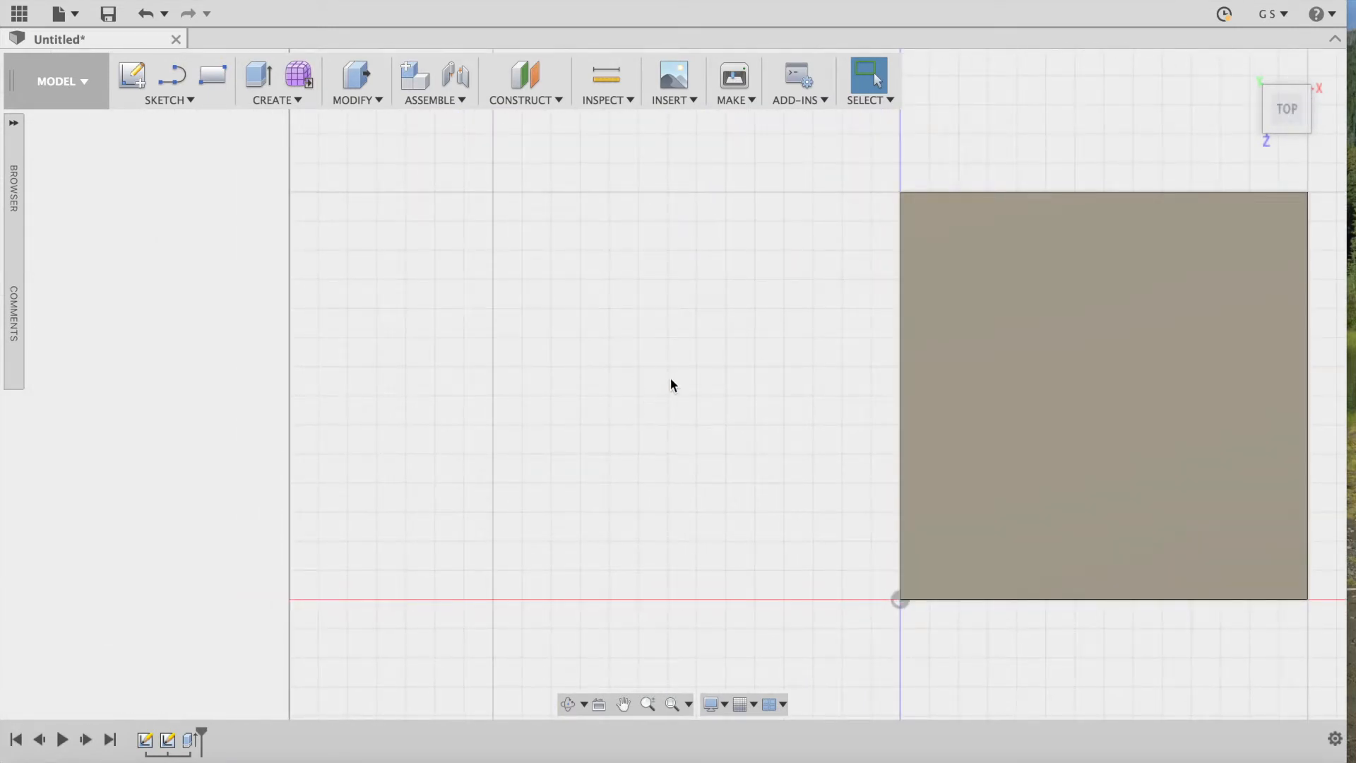
pyautogui.scroll(3, 693, 344)
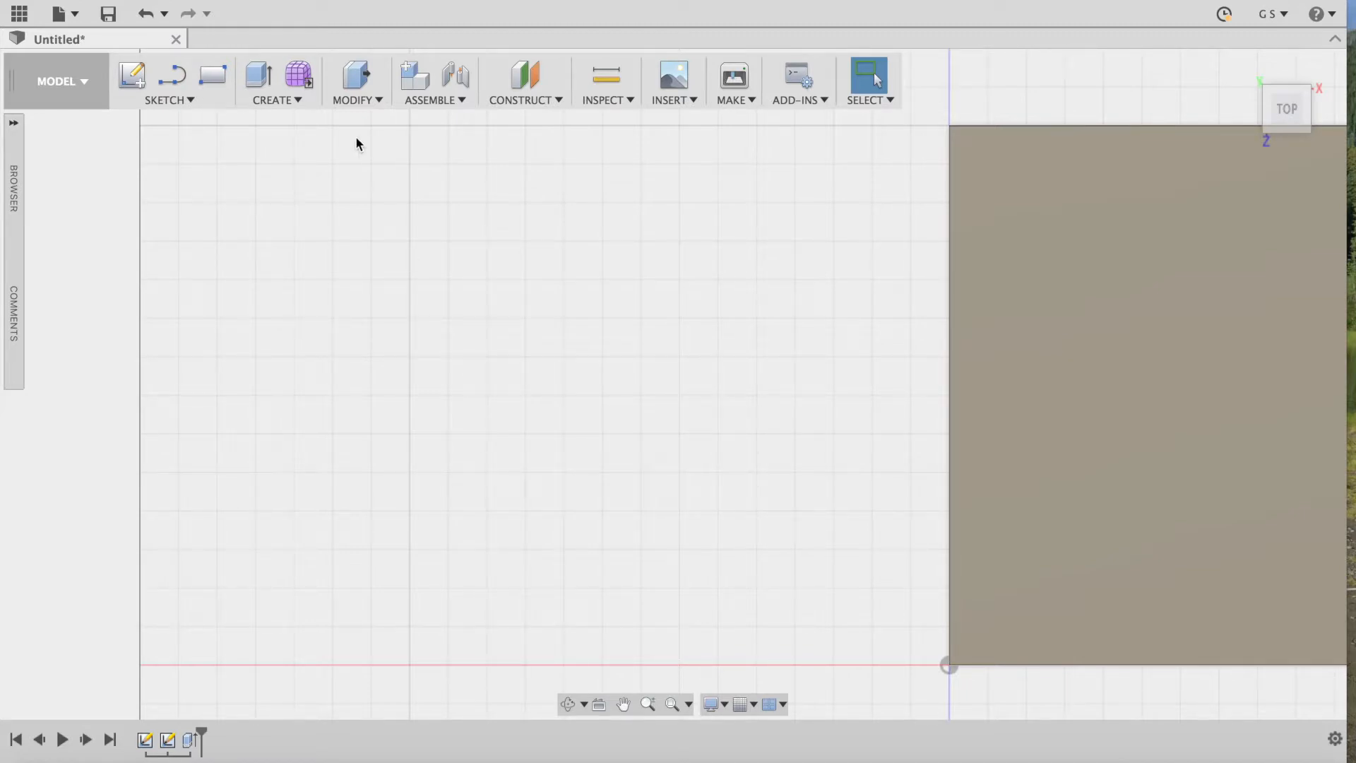
pyautogui.click(192, 100)
pyautogui.moveTo(175, 161)
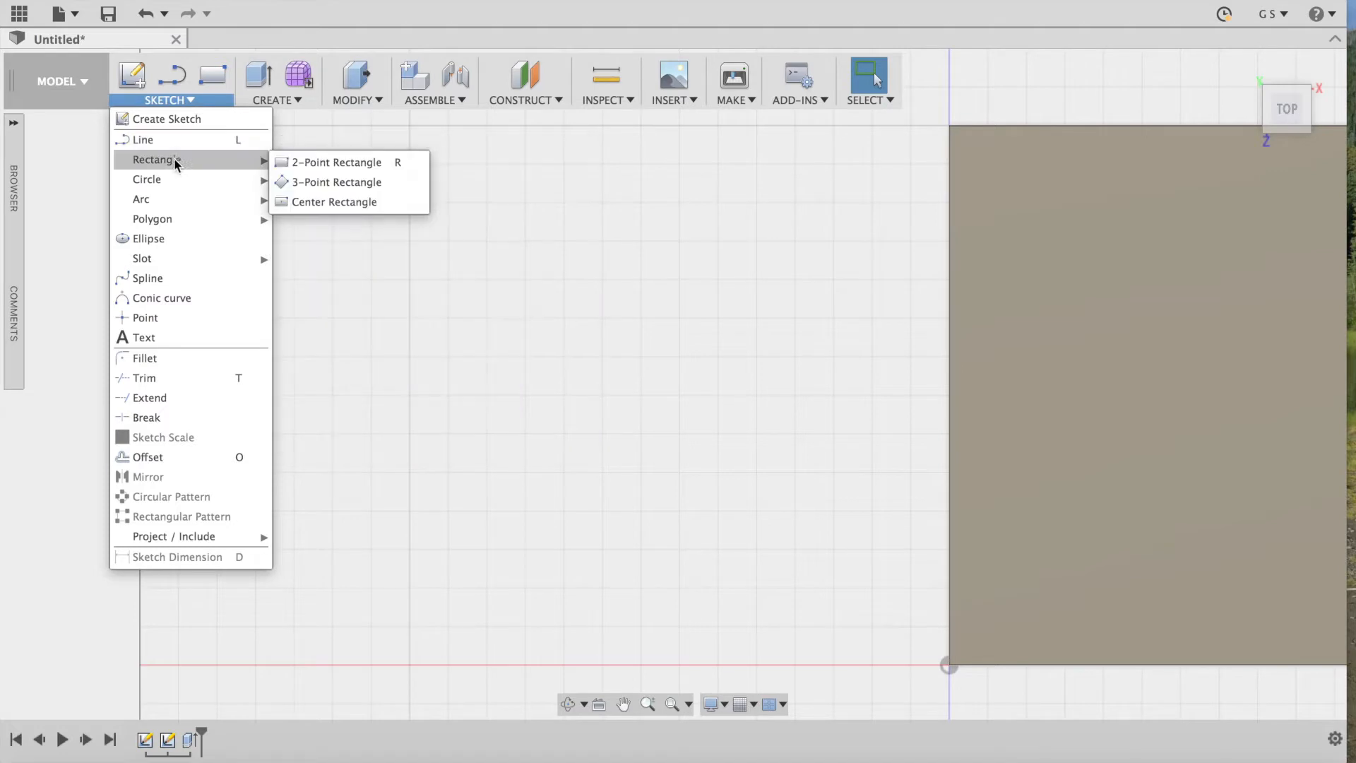
pyautogui.click(289, 164)
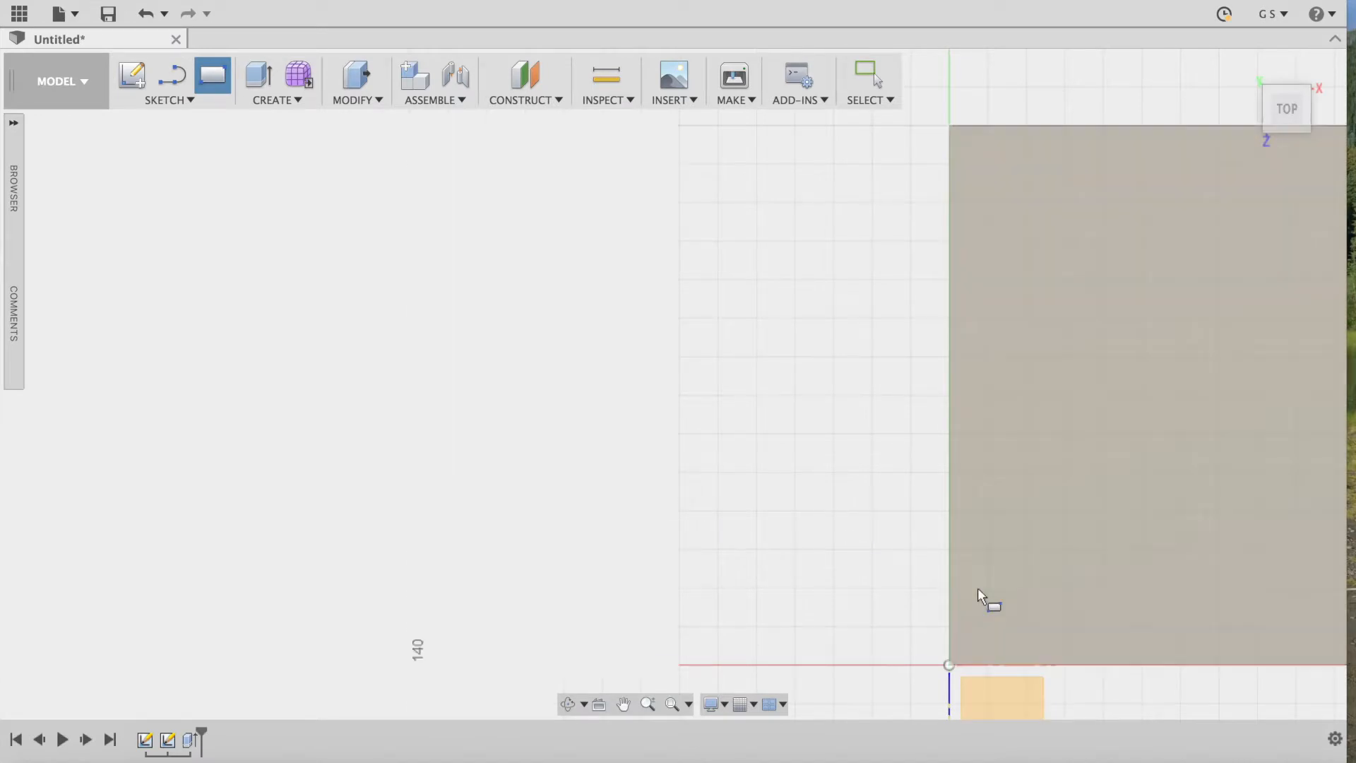
pyautogui.click(990, 697)
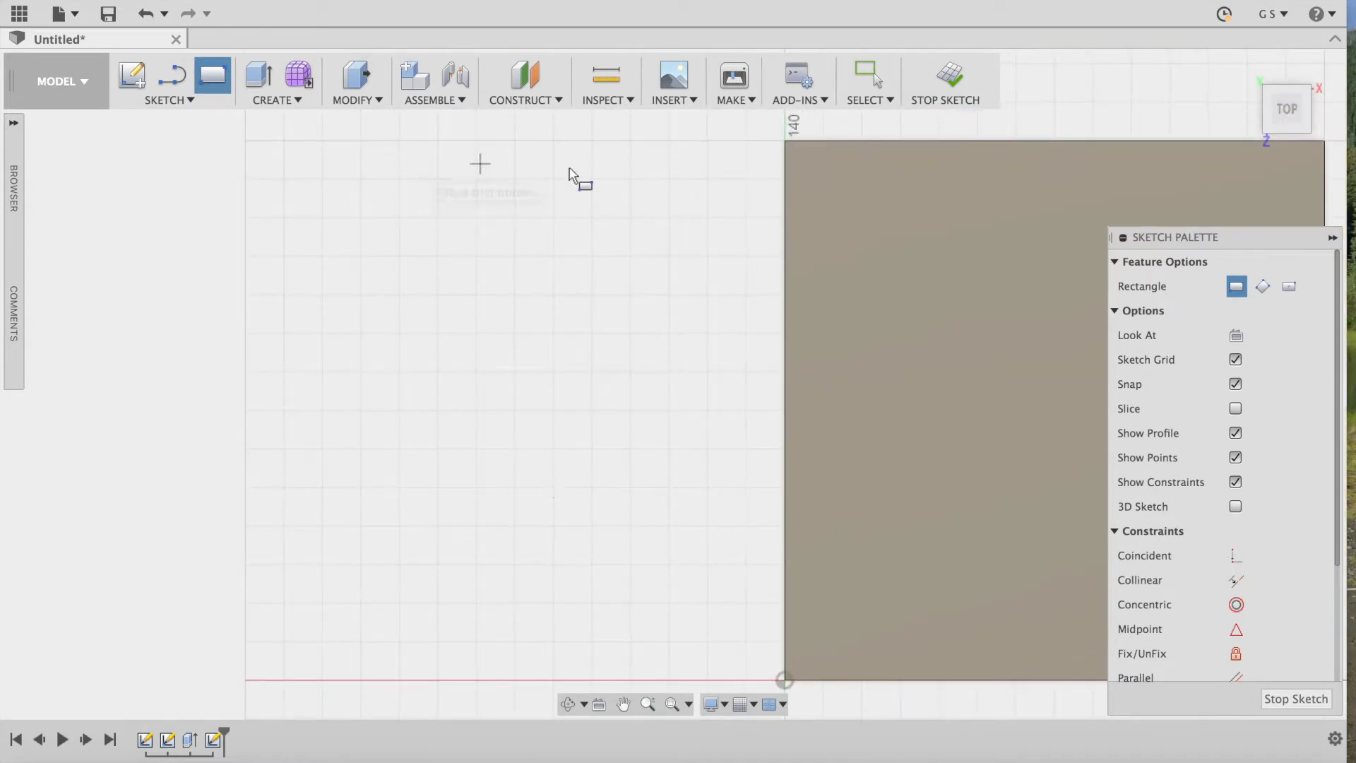
pyautogui.click(361, 489)
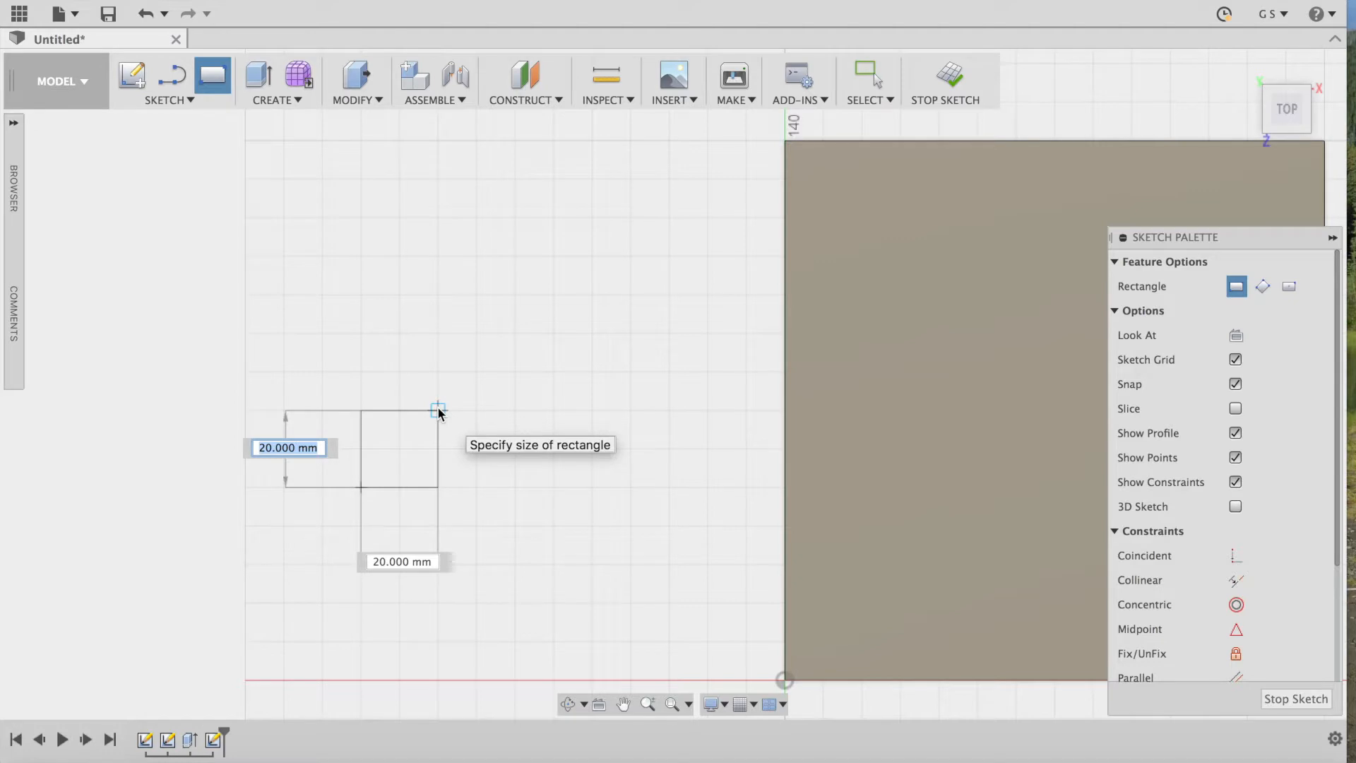
pyautogui.write('18')
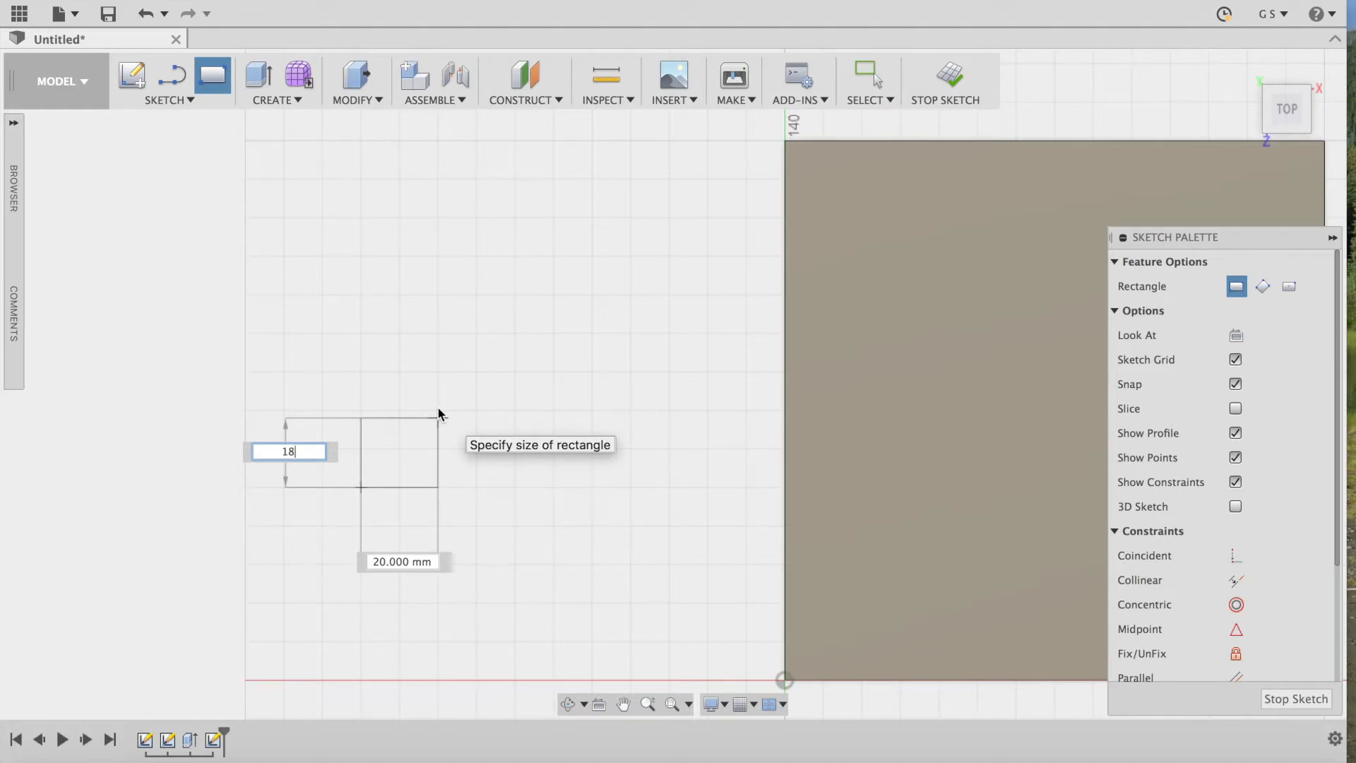
pyautogui.press('Tab')
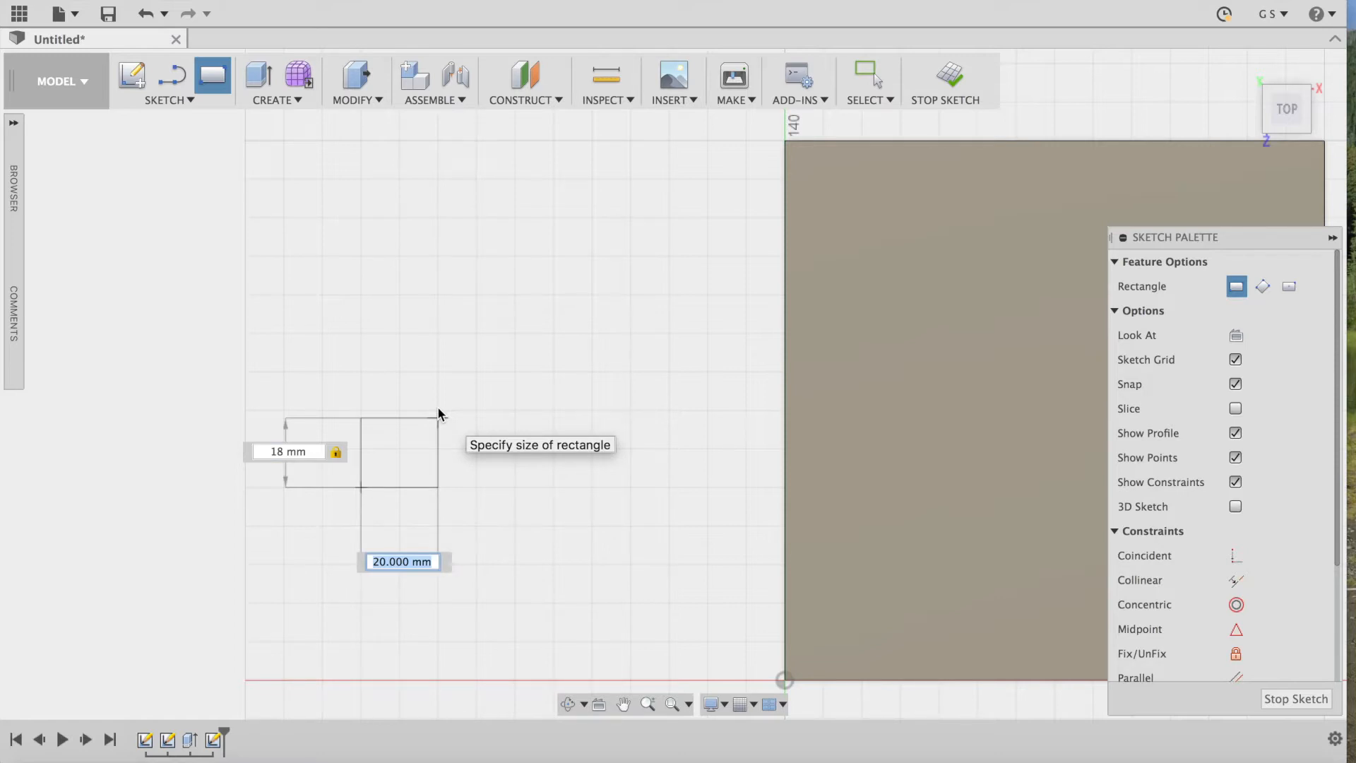
pyautogui.write('18')
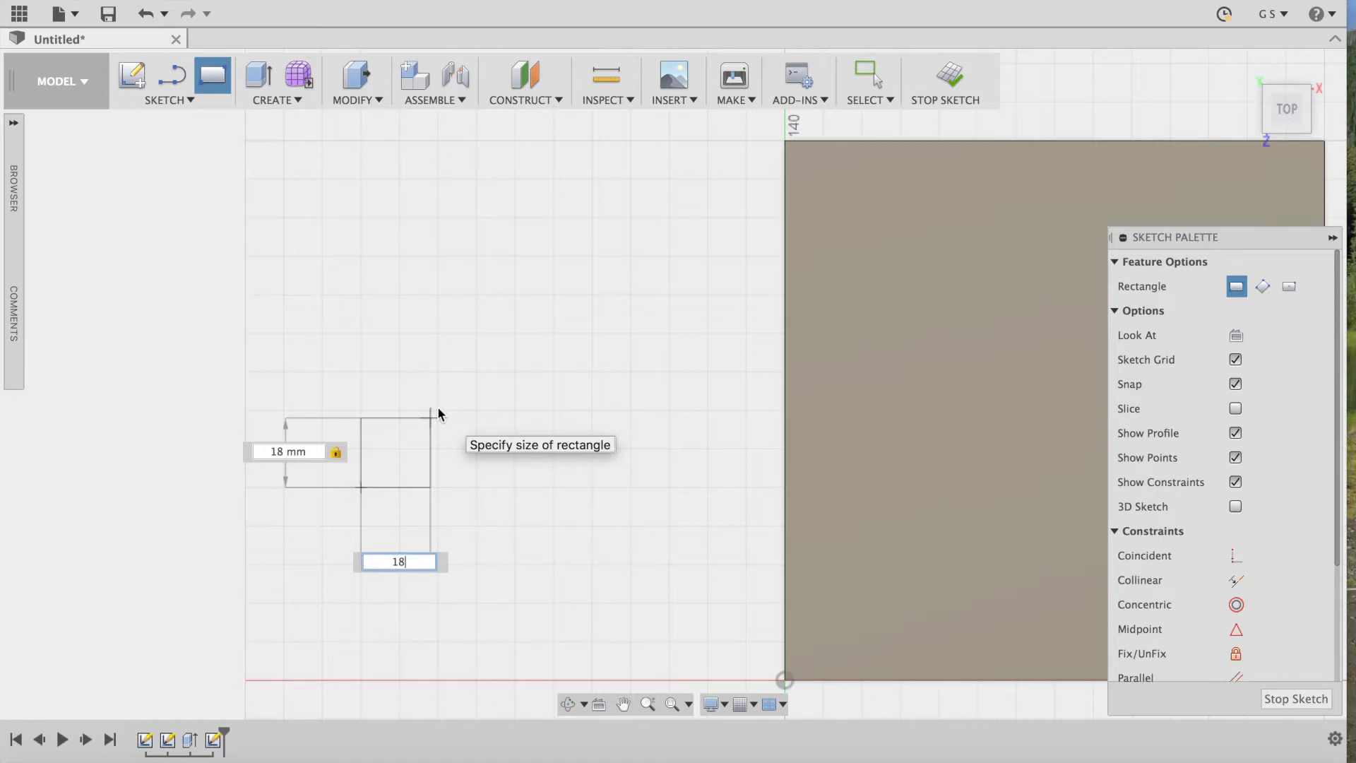
pyautogui.press('Tab')
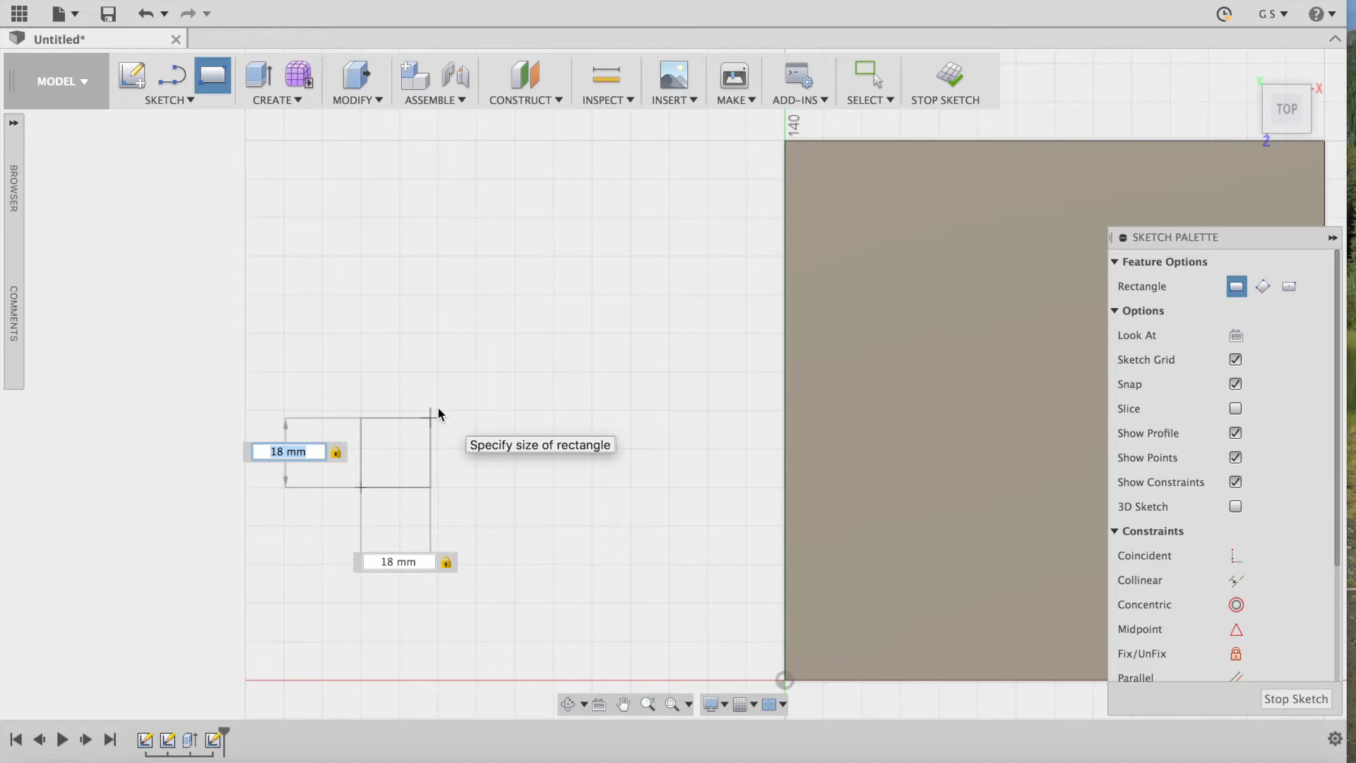
pyautogui.press('Return')
pyautogui.press('Escape')
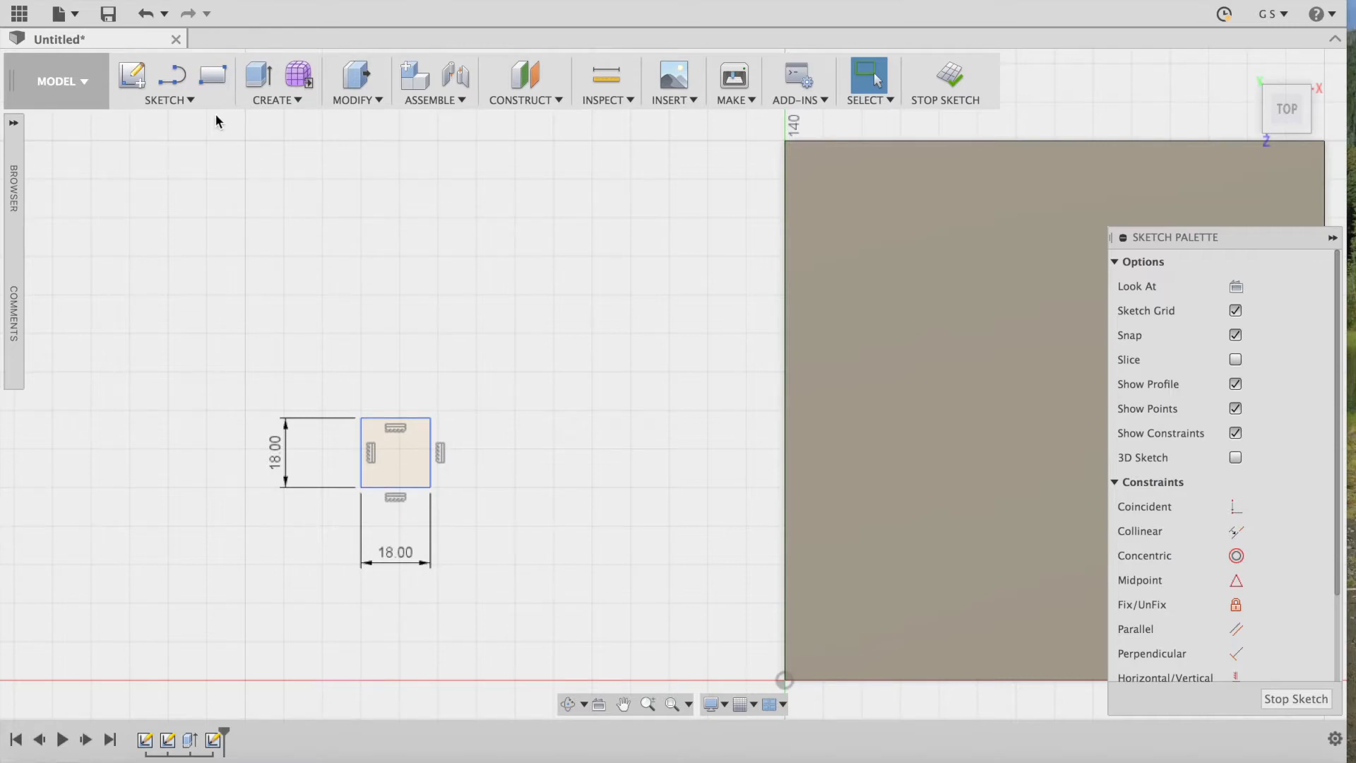
# Extrude the small square profile 13 mm to one side as a new body.
pyautogui.click(303, 96)
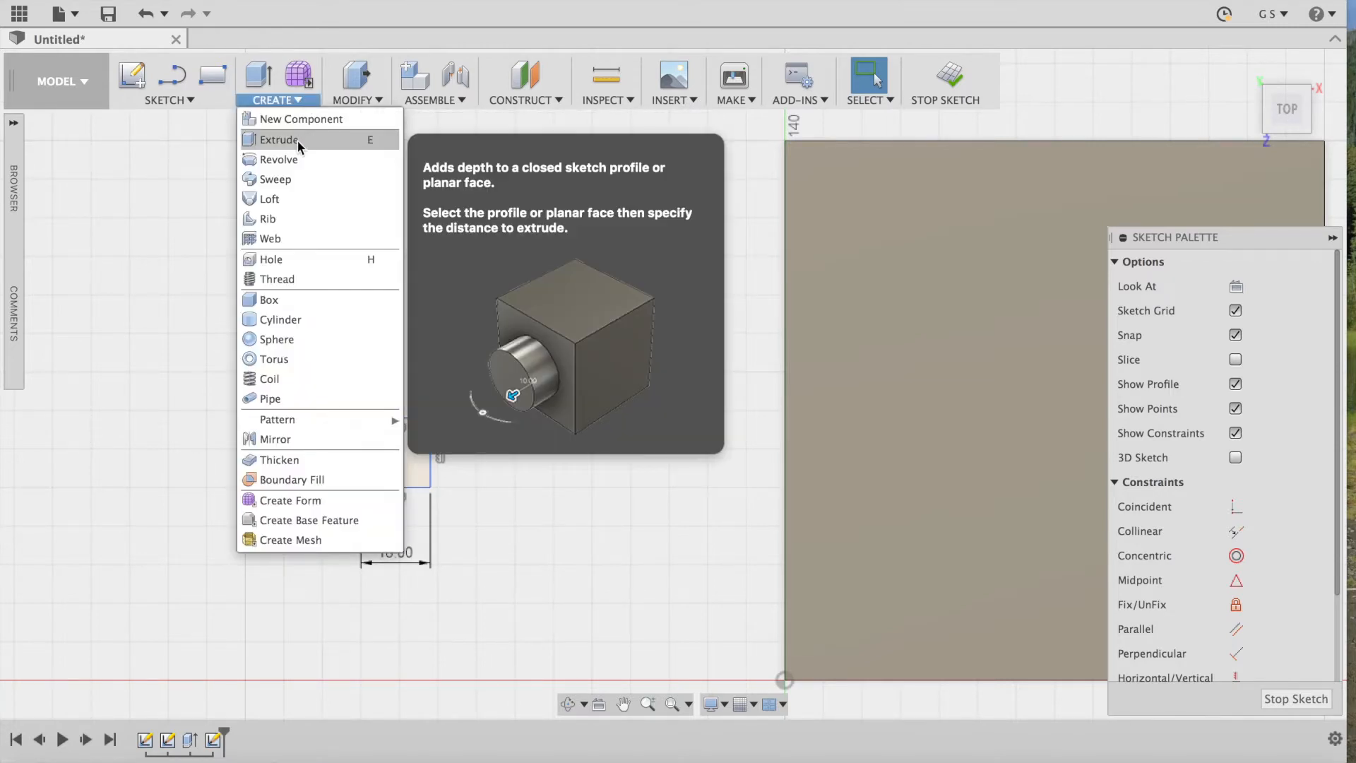
pyautogui.click(300, 144)
pyautogui.click(569, 438)
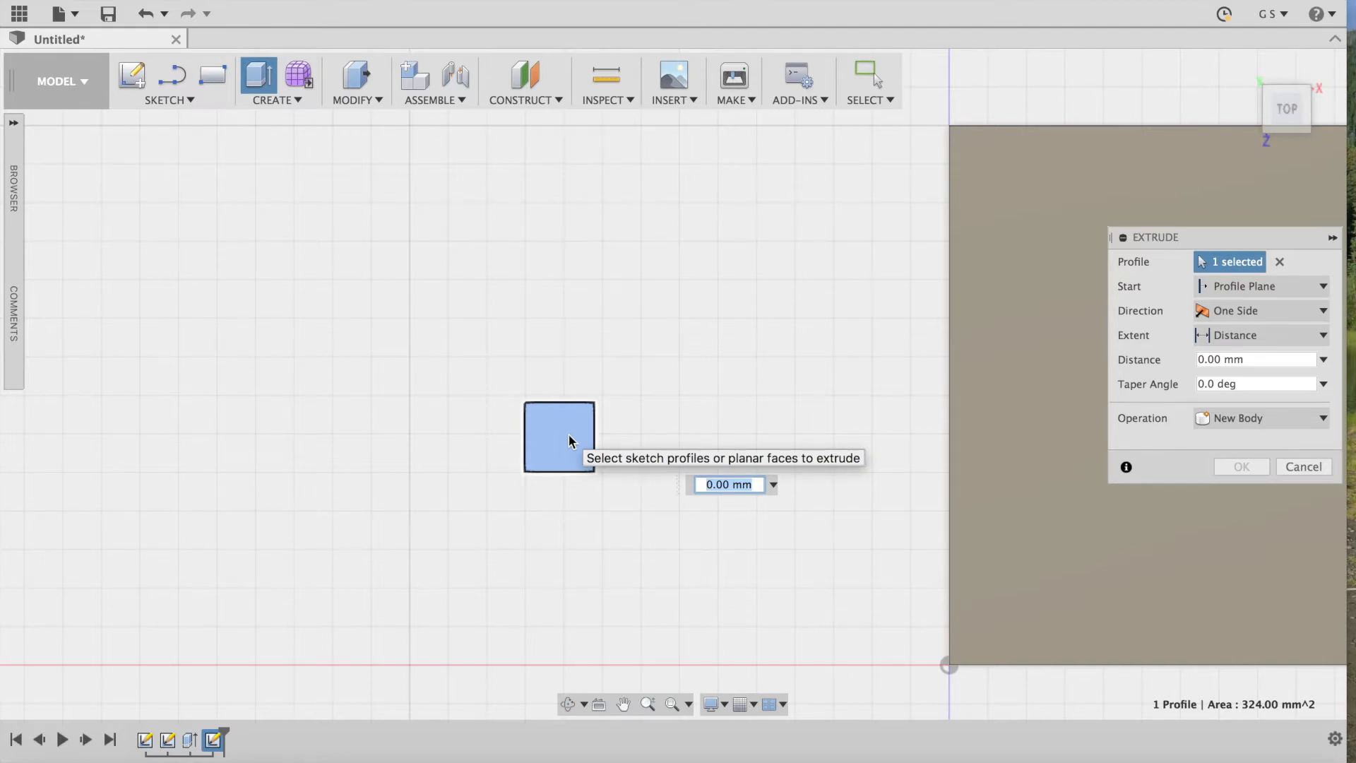
pyautogui.write('13')
pyautogui.press('Return')
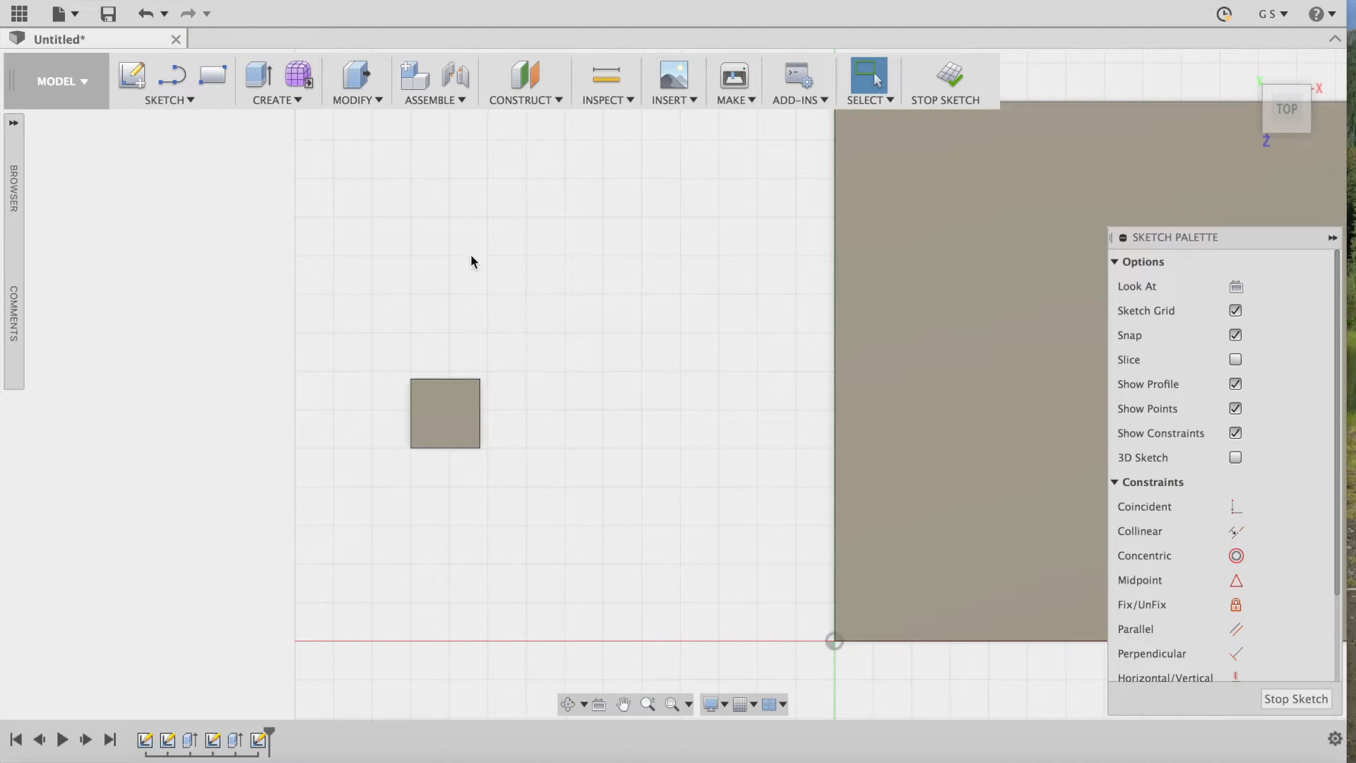
# Sketch a three-sided edge polygon with an 18 mm horizontal side near the small square block, pointing toward the X axis.
pyautogui.click(192, 100)
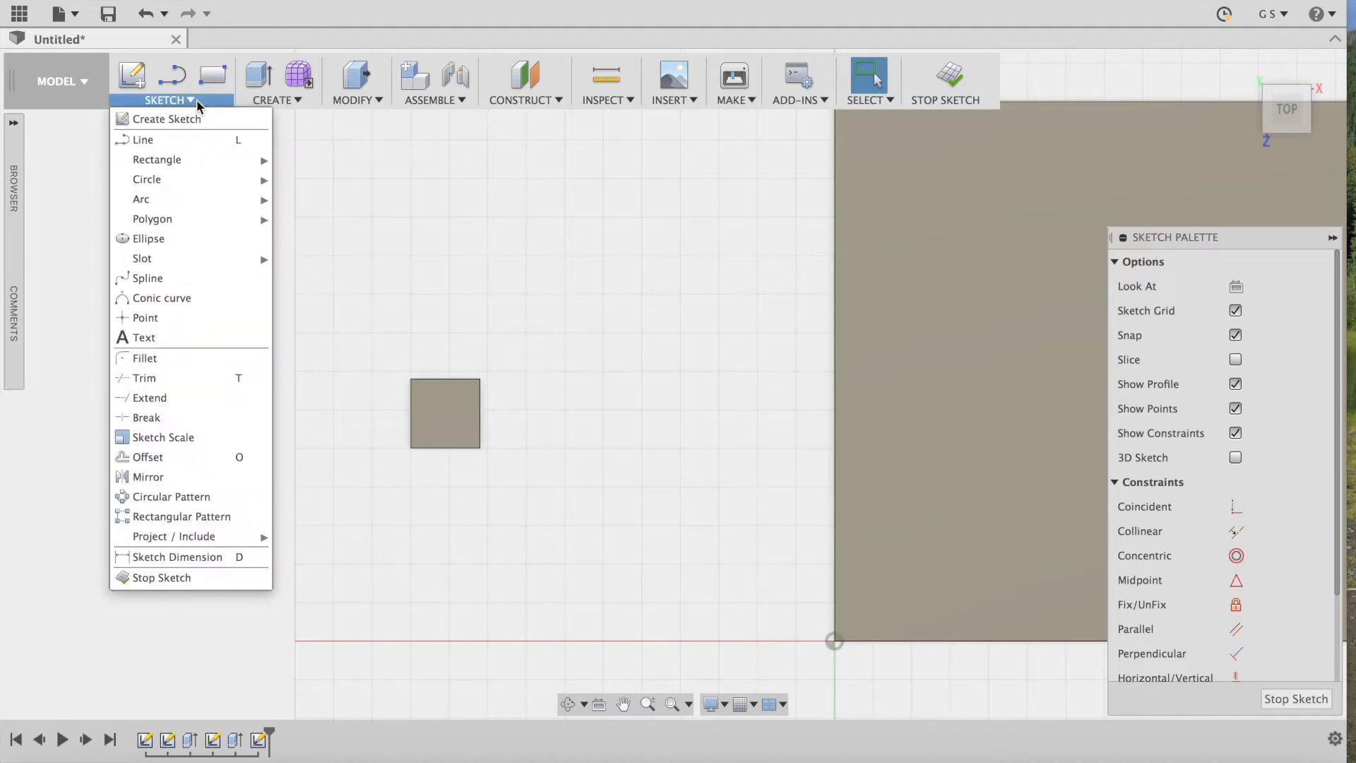
pyautogui.moveTo(222, 219)
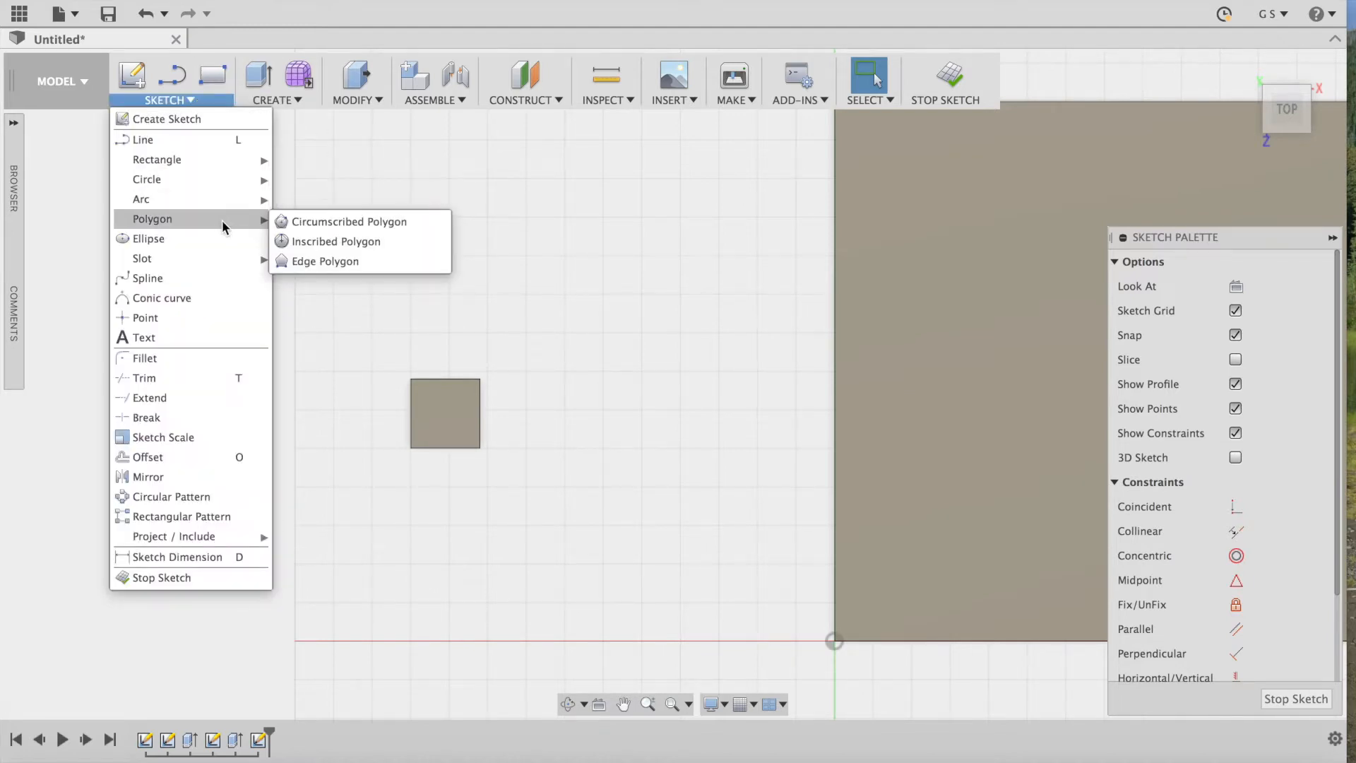
pyautogui.click(339, 261)
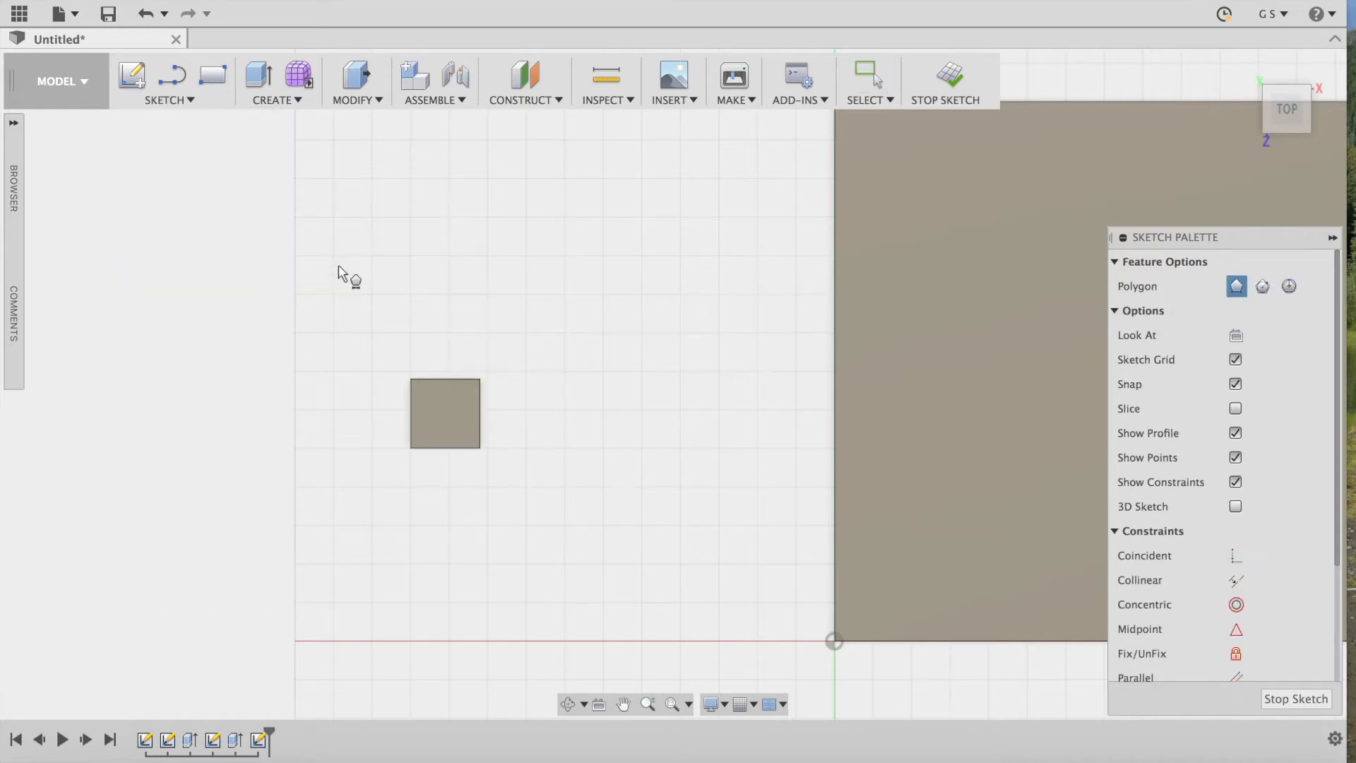
pyautogui.click(485, 298)
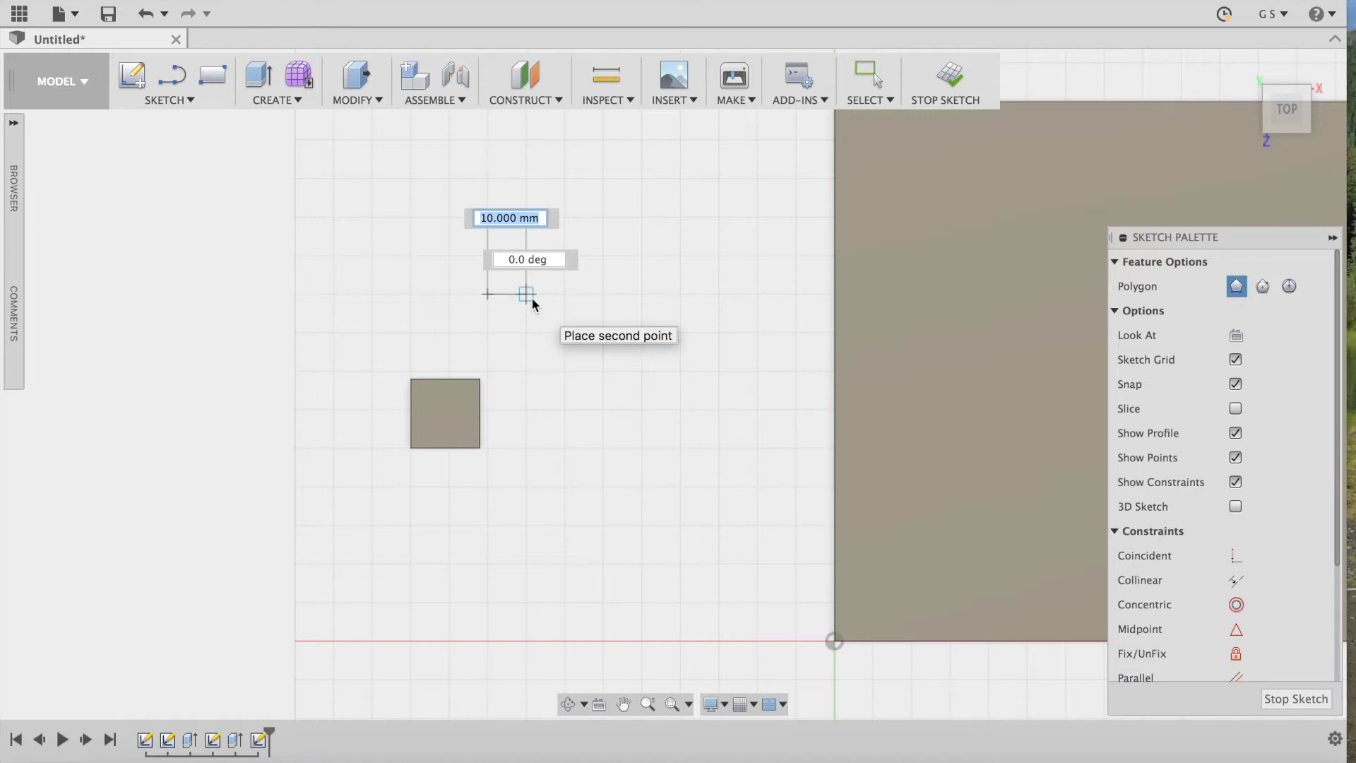
pyautogui.write('18')
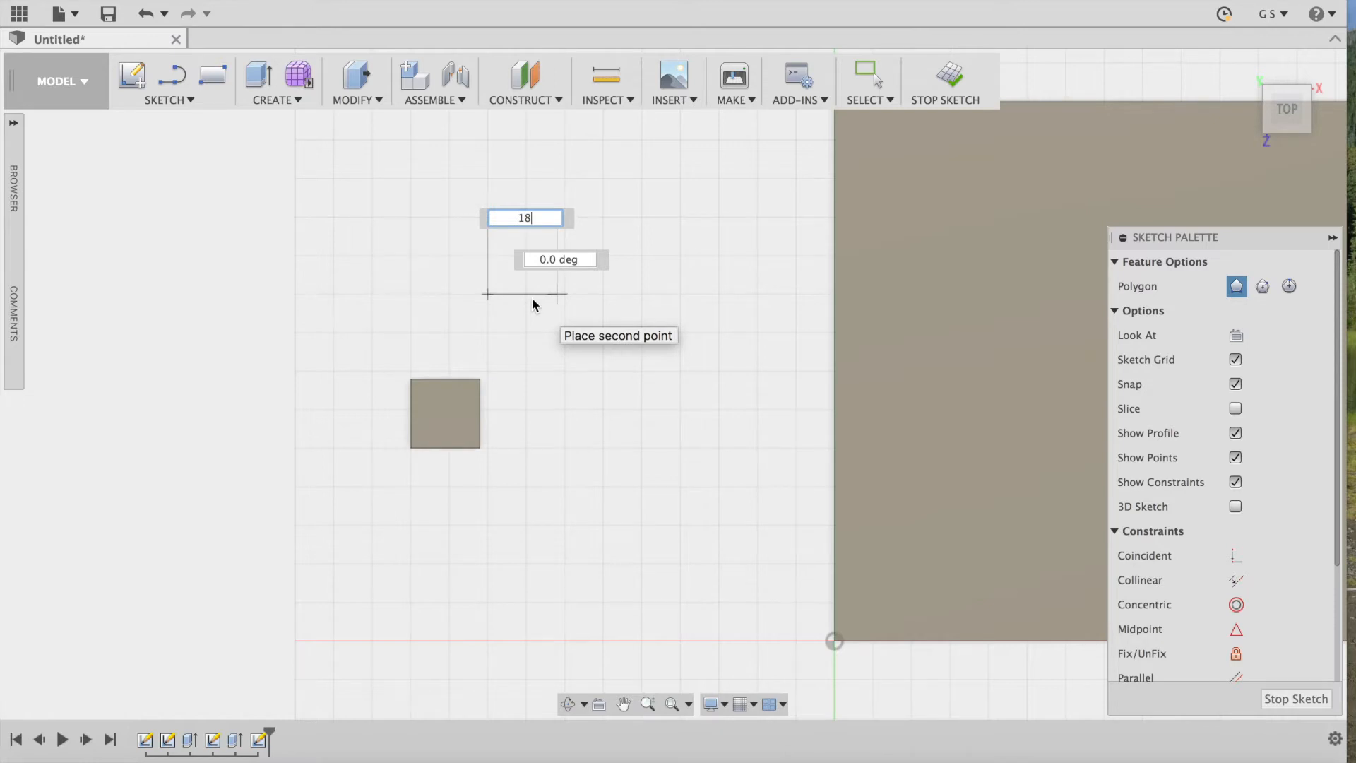
pyautogui.press('Tab')
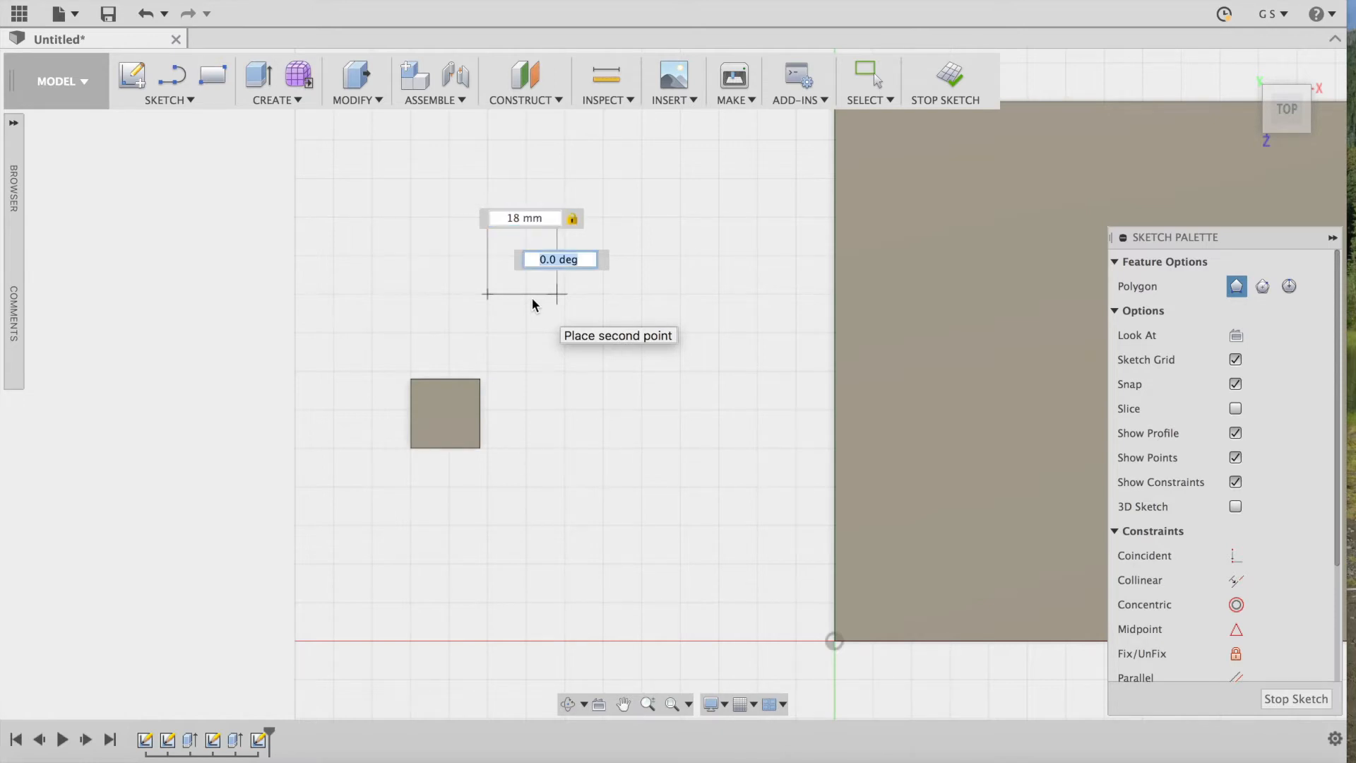
pyautogui.press('Tab')
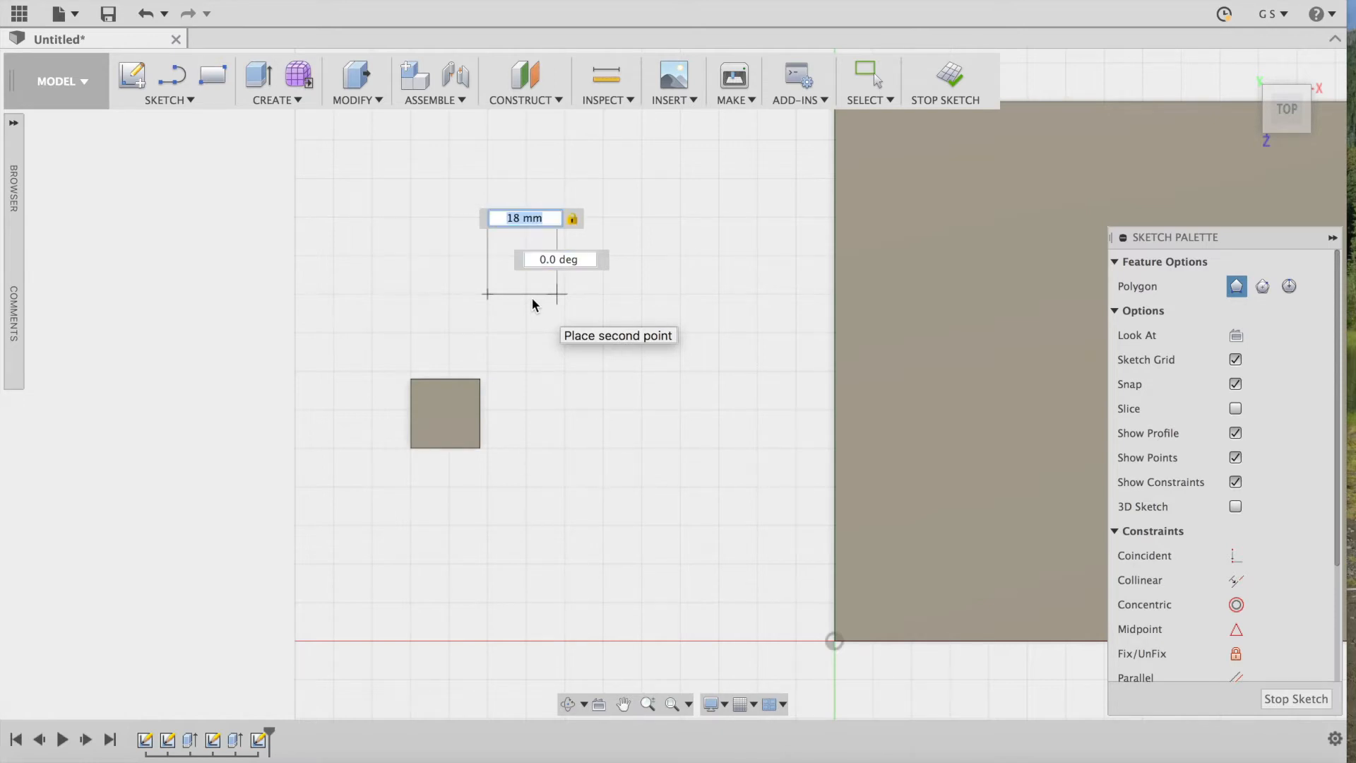
pyautogui.press('Tab')
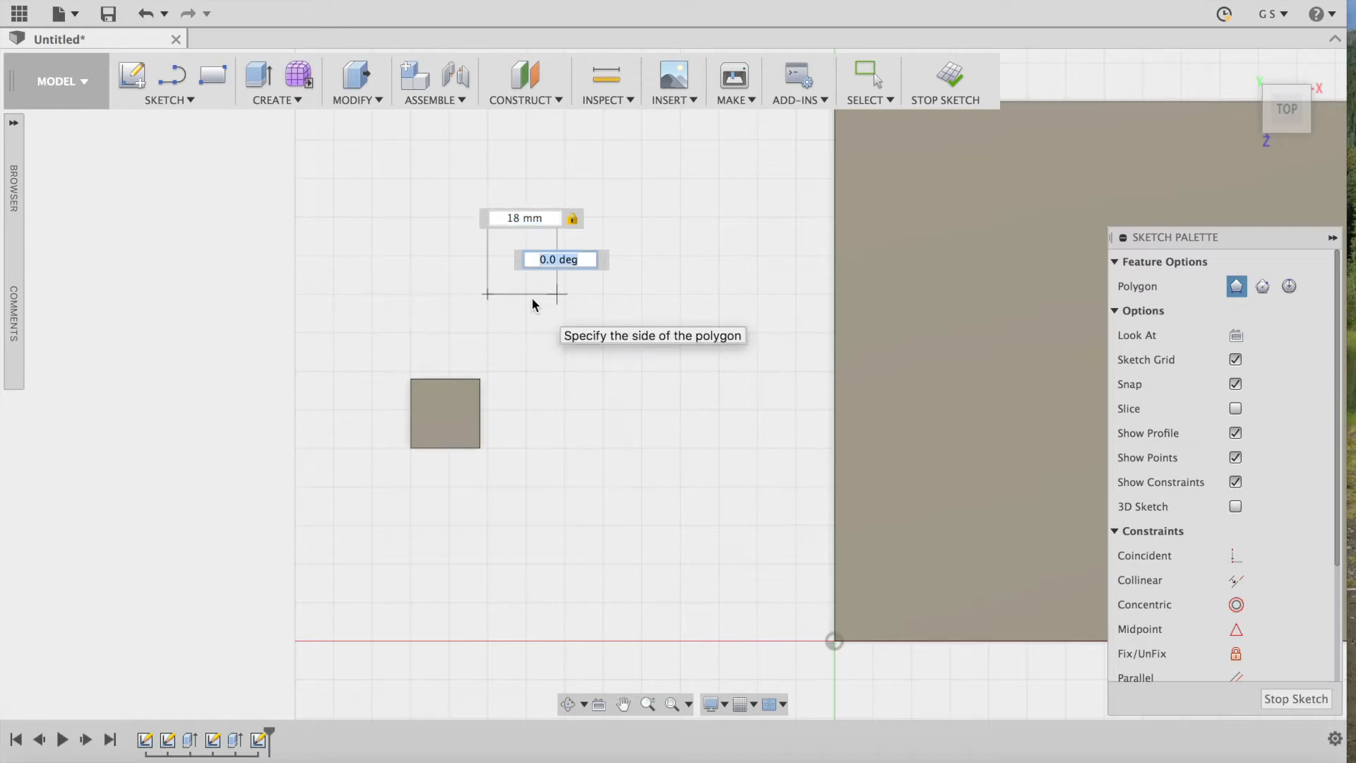
pyautogui.press('Return')
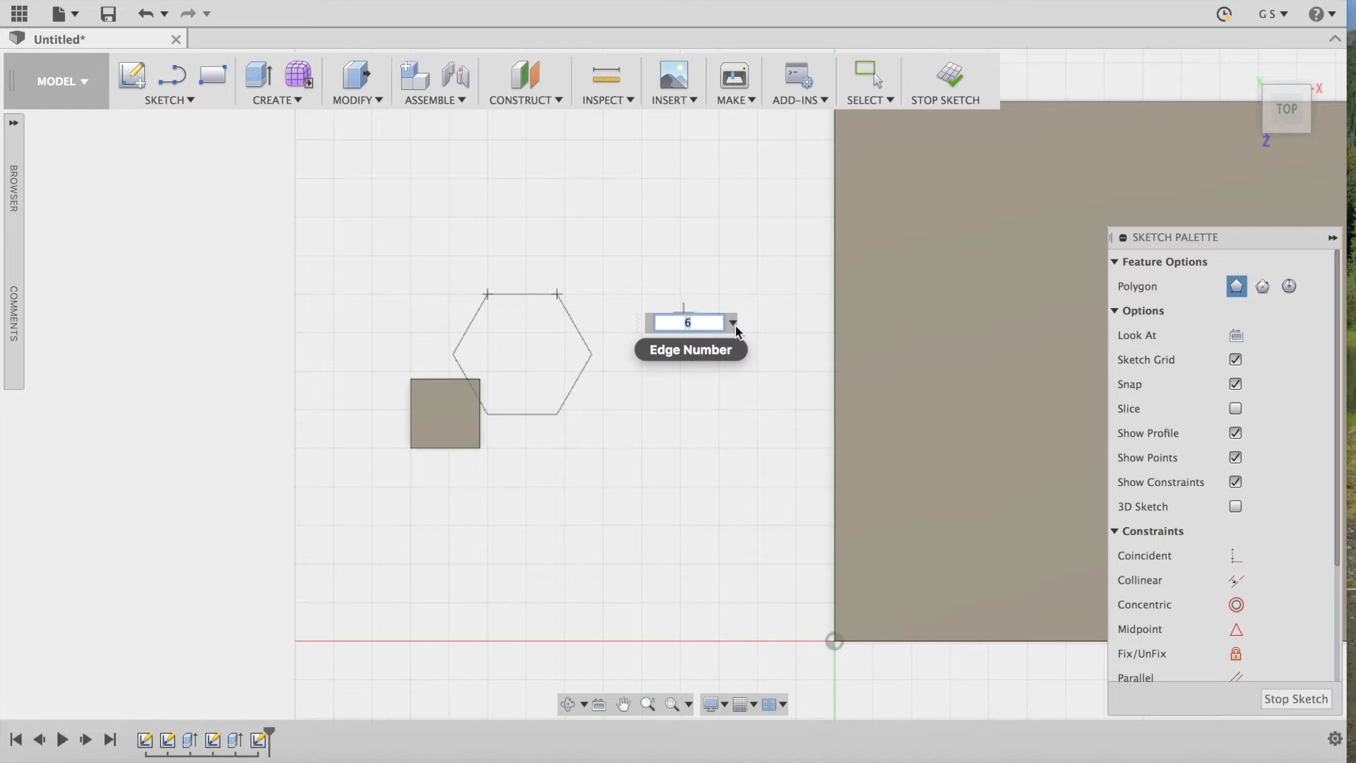
pyautogui.write('3')
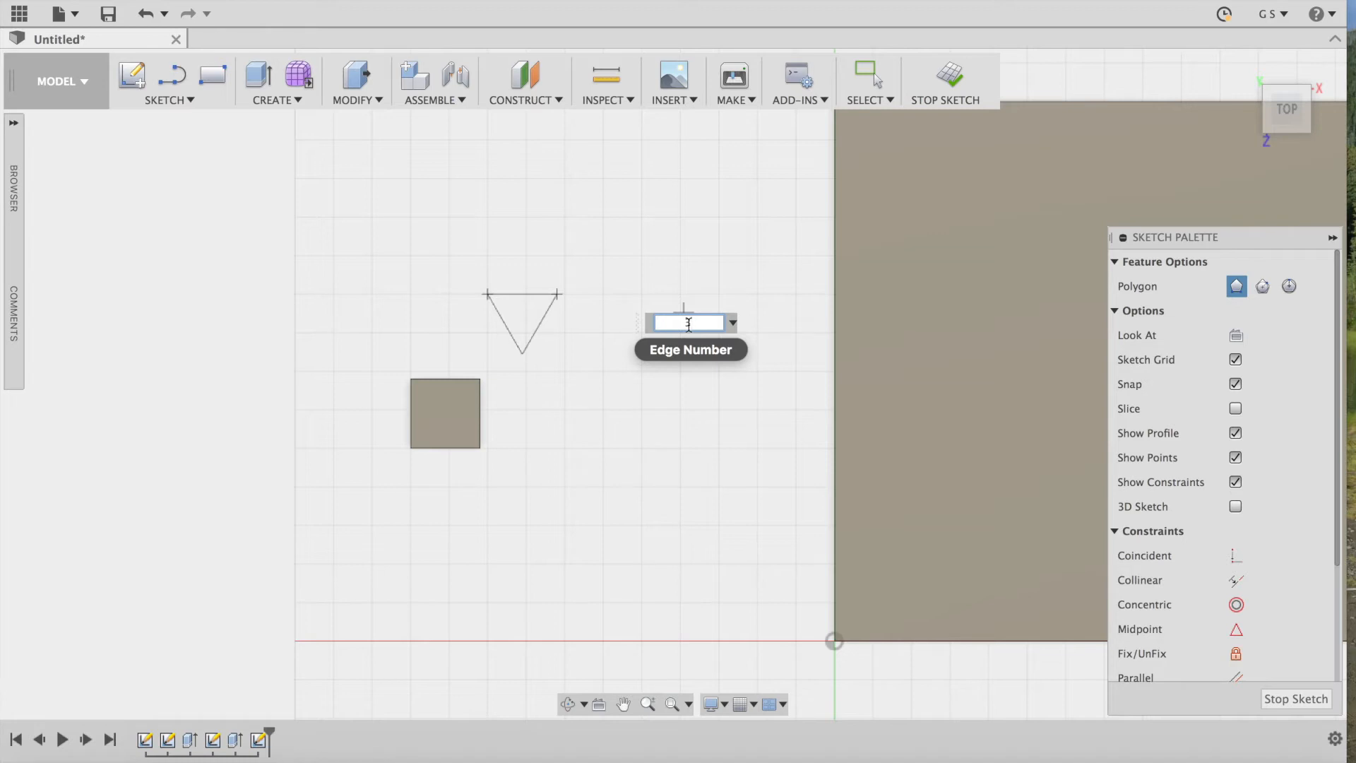
pyautogui.press('Return')
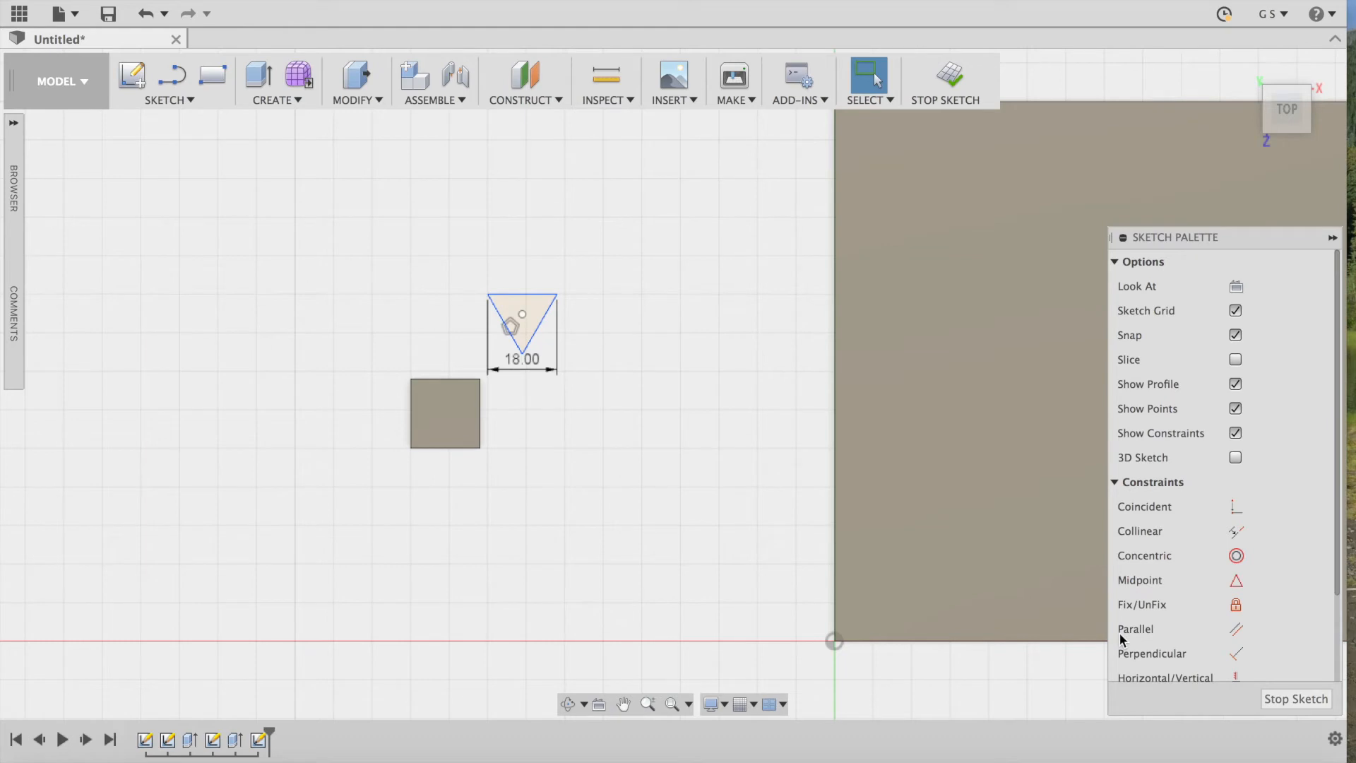
# Finish the triangle sketch and extrude its profile 13 mm to one side as a new body.
pyautogui.click(1274, 702)
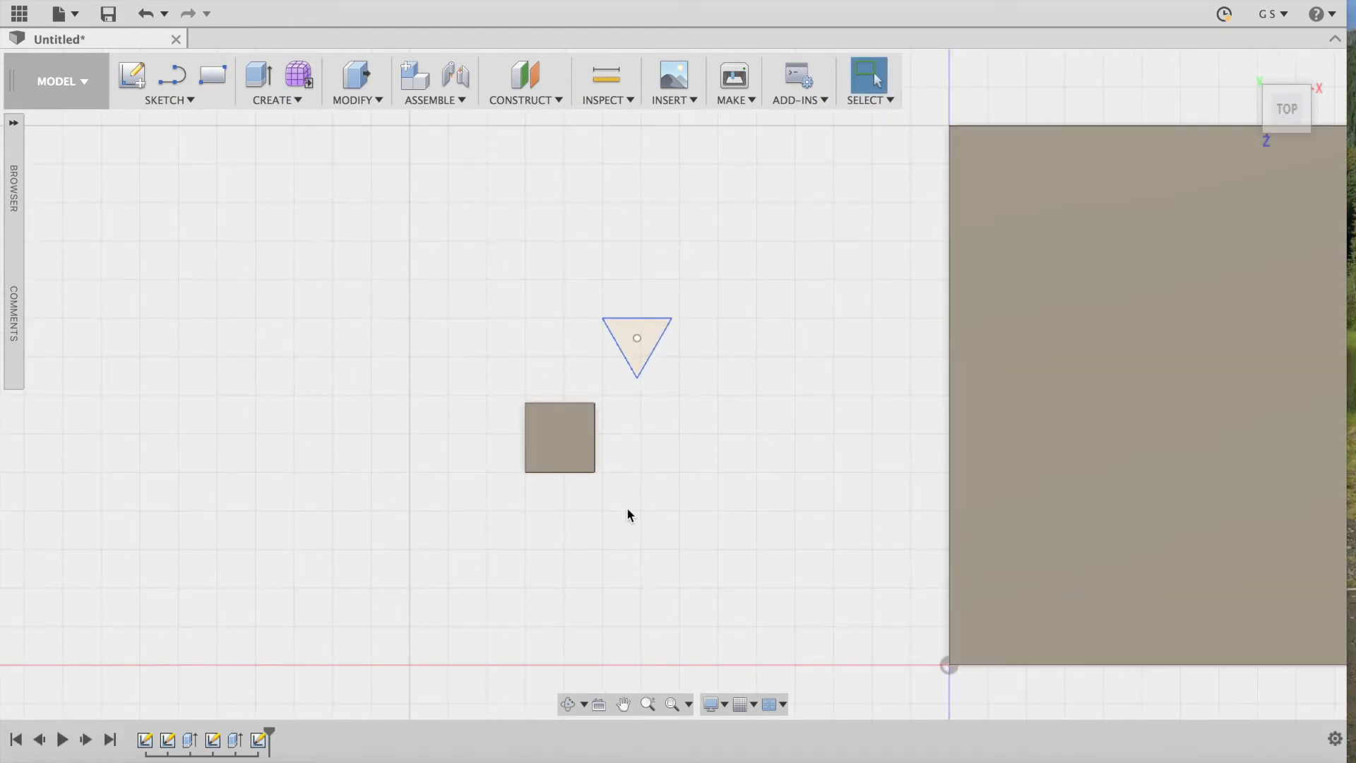
pyautogui.click(637, 356)
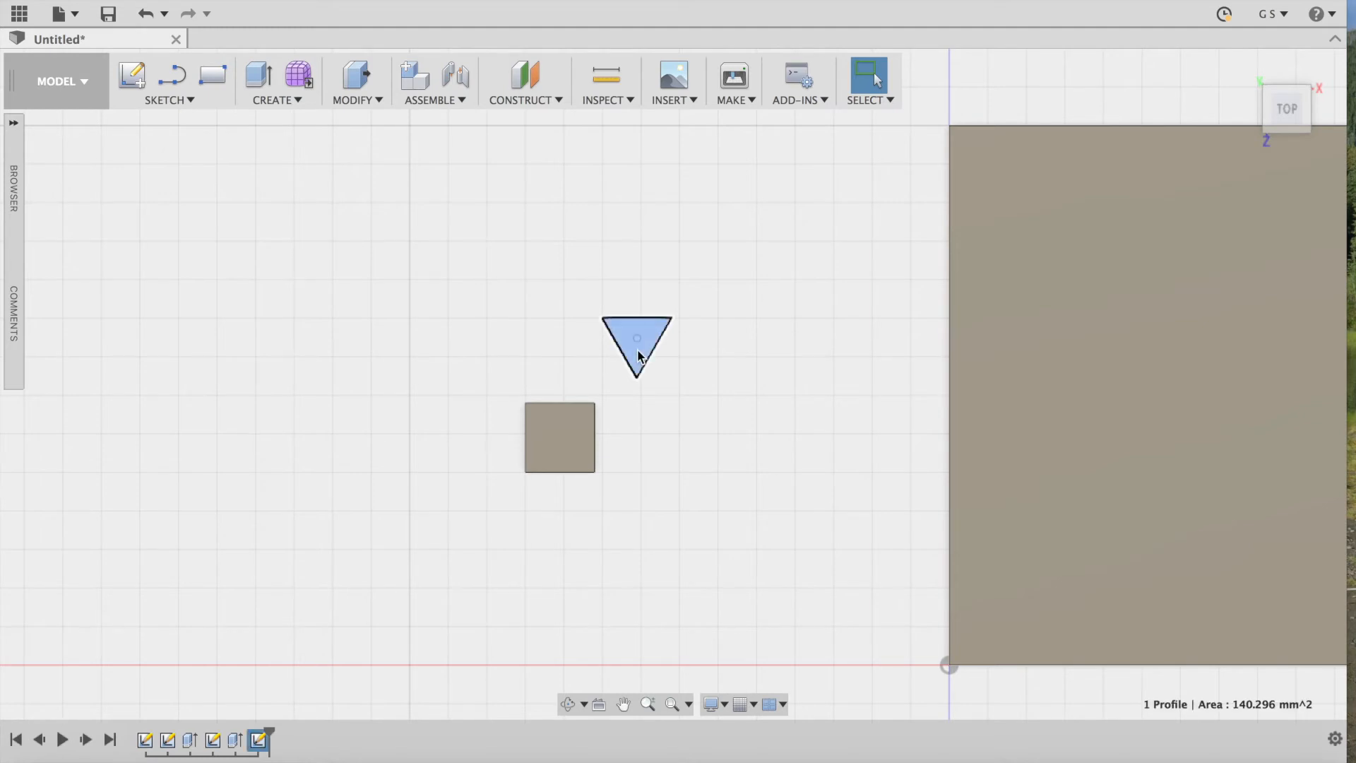
pyautogui.click(298, 98)
pyautogui.click(294, 140)
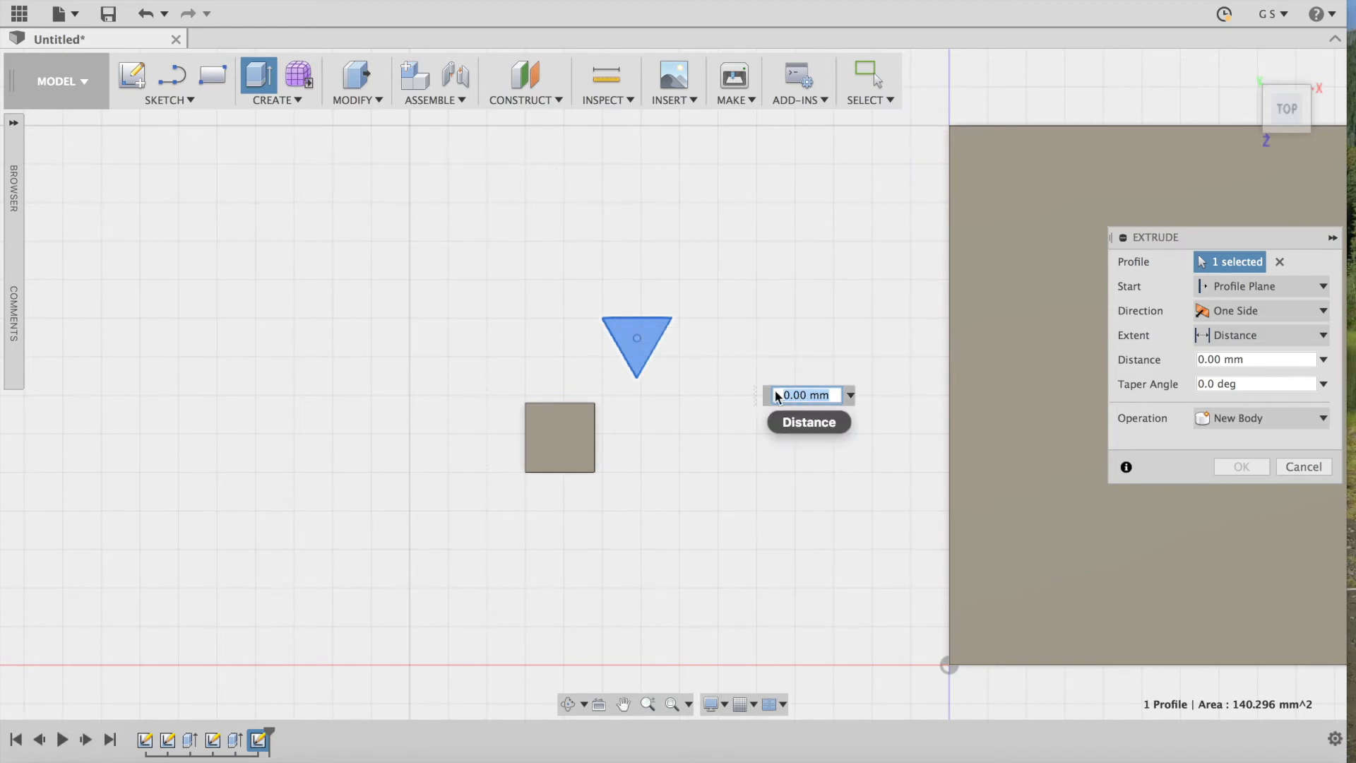
pyautogui.write('13')
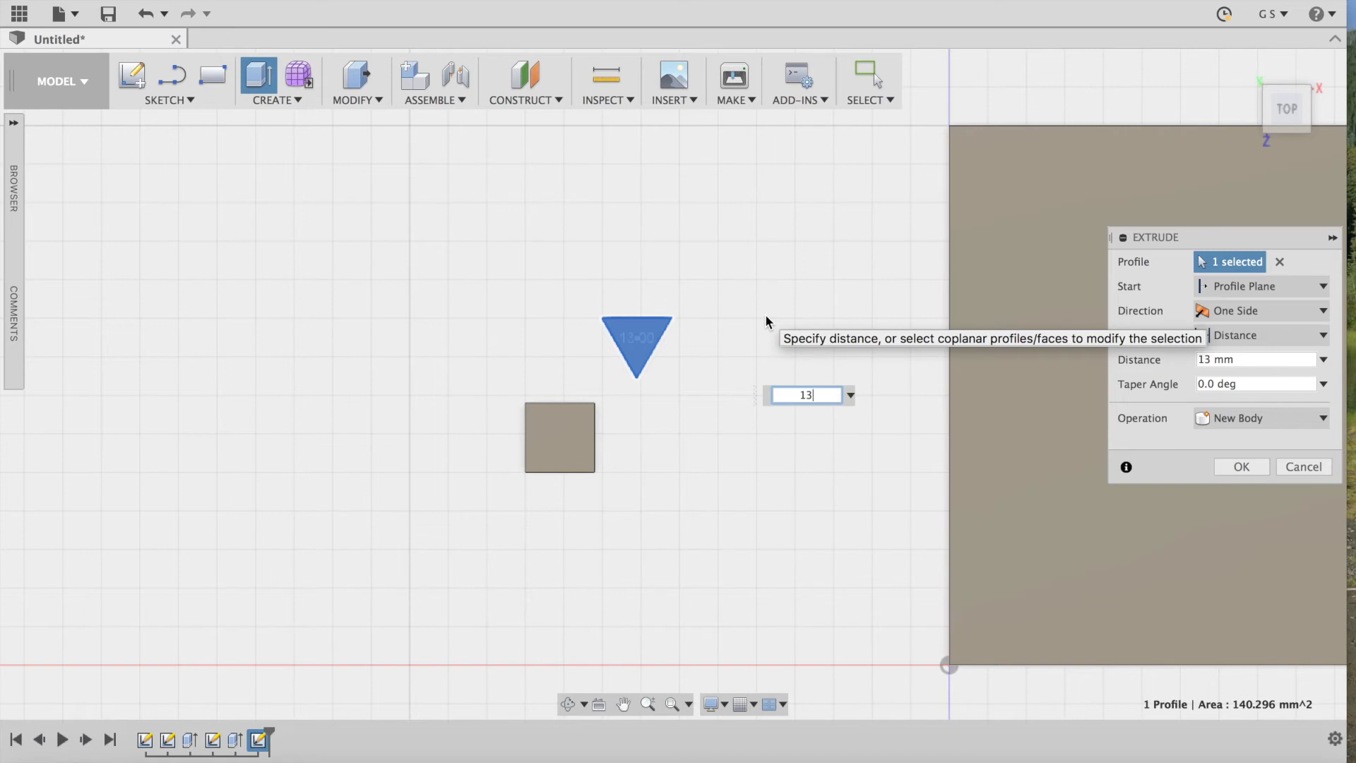
pyautogui.press('Return')
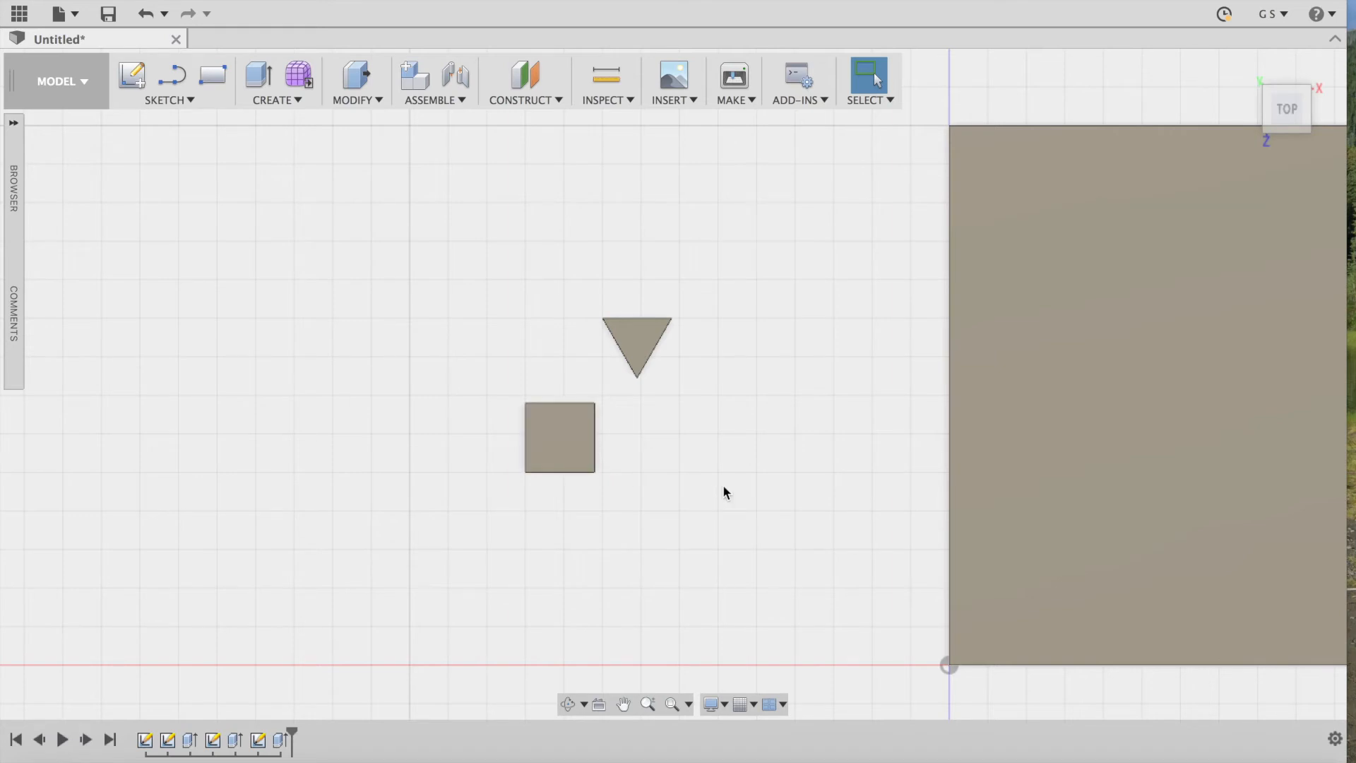
pyautogui.press('m')
pyautogui.press('Escape')
pyautogui.moveTo(486, 298); pyautogui.dragTo(734, 526)
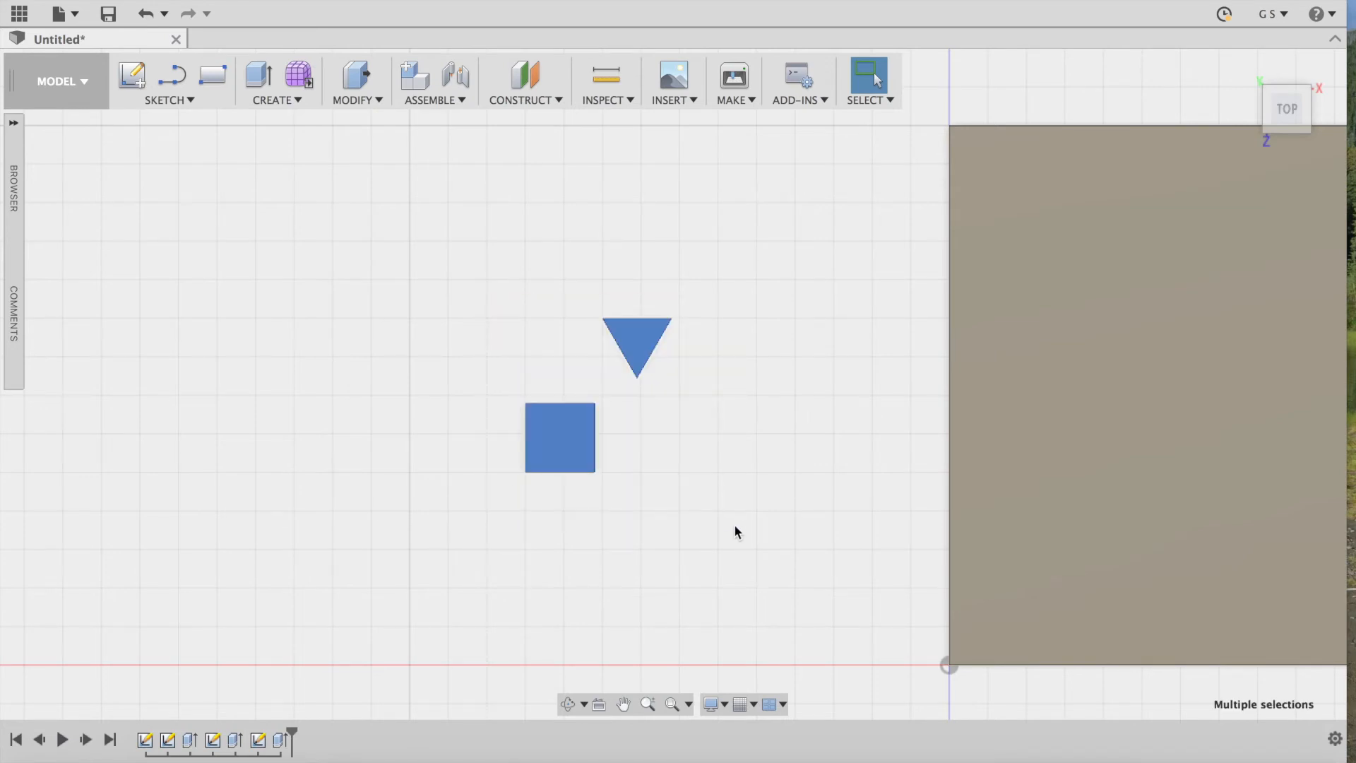
pyautogui.press('Escape')
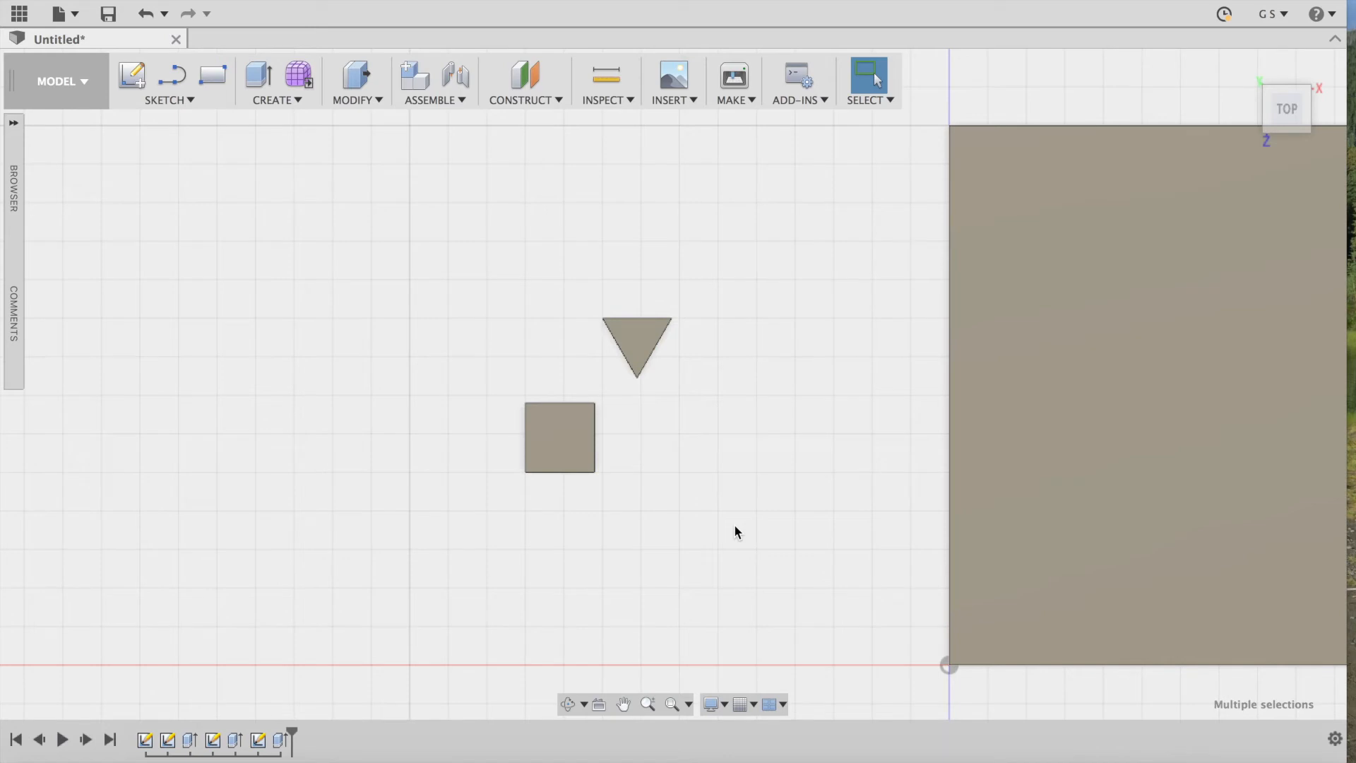
# Copy the small square and triangular bodies together toward the plate, with Y distance about -13.5 mm and Z distance about 23.8 mm.
pyautogui.press('m')
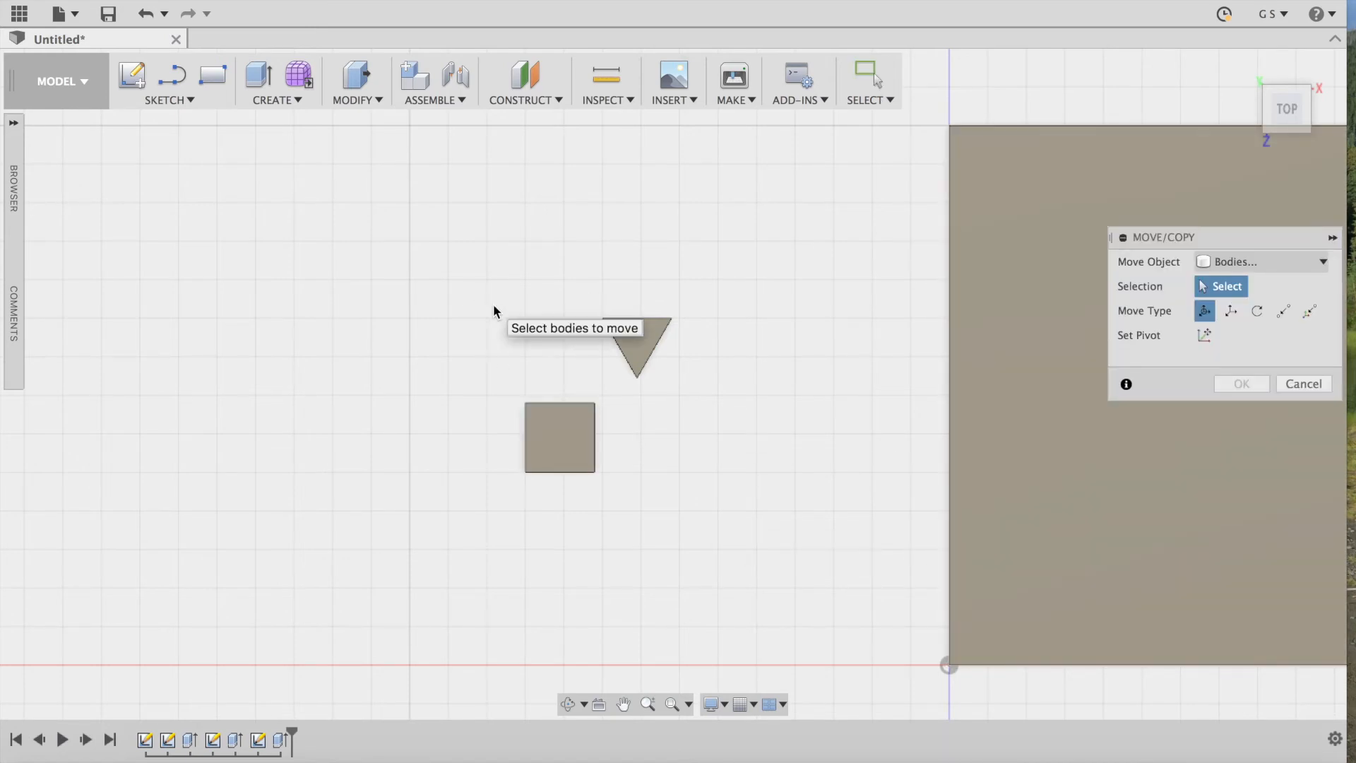
pyautogui.moveTo(484, 280); pyautogui.dragTo(714, 525)
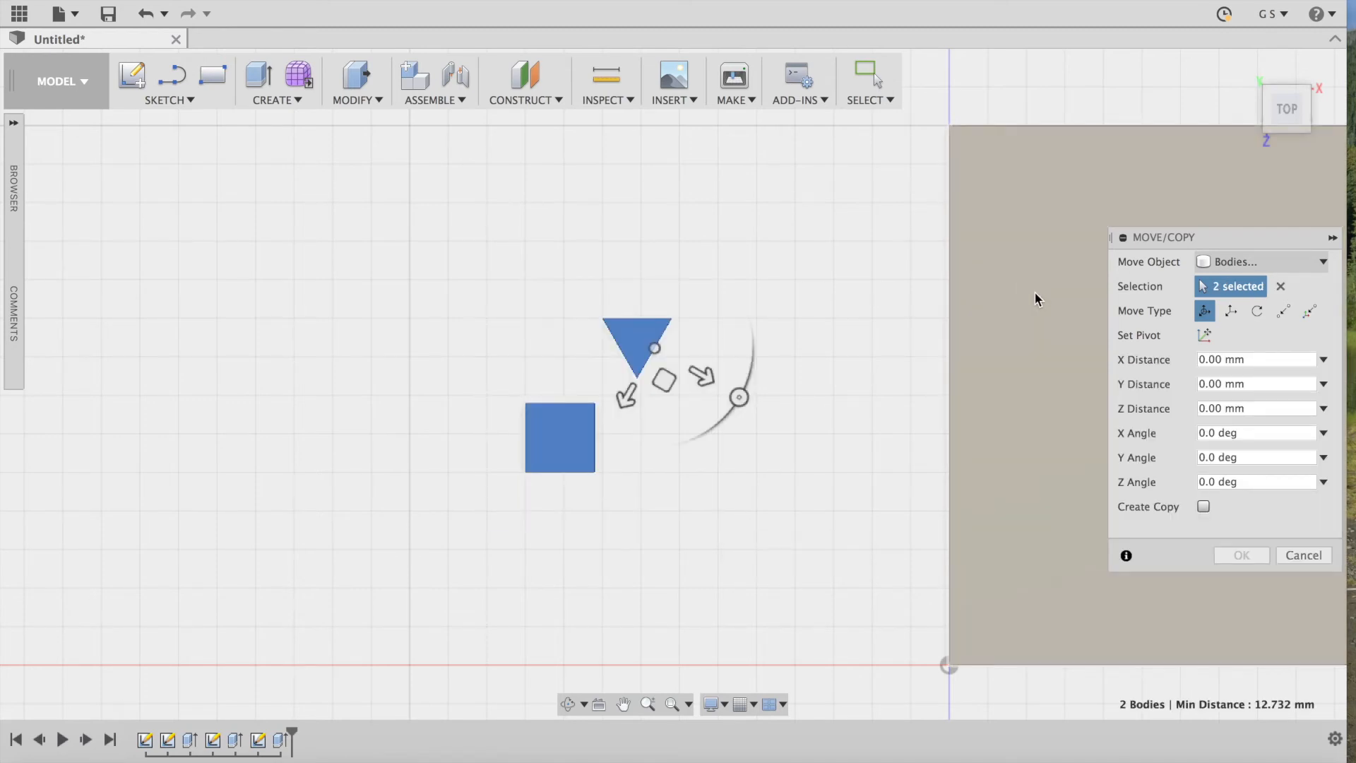
pyautogui.click(1203, 506)
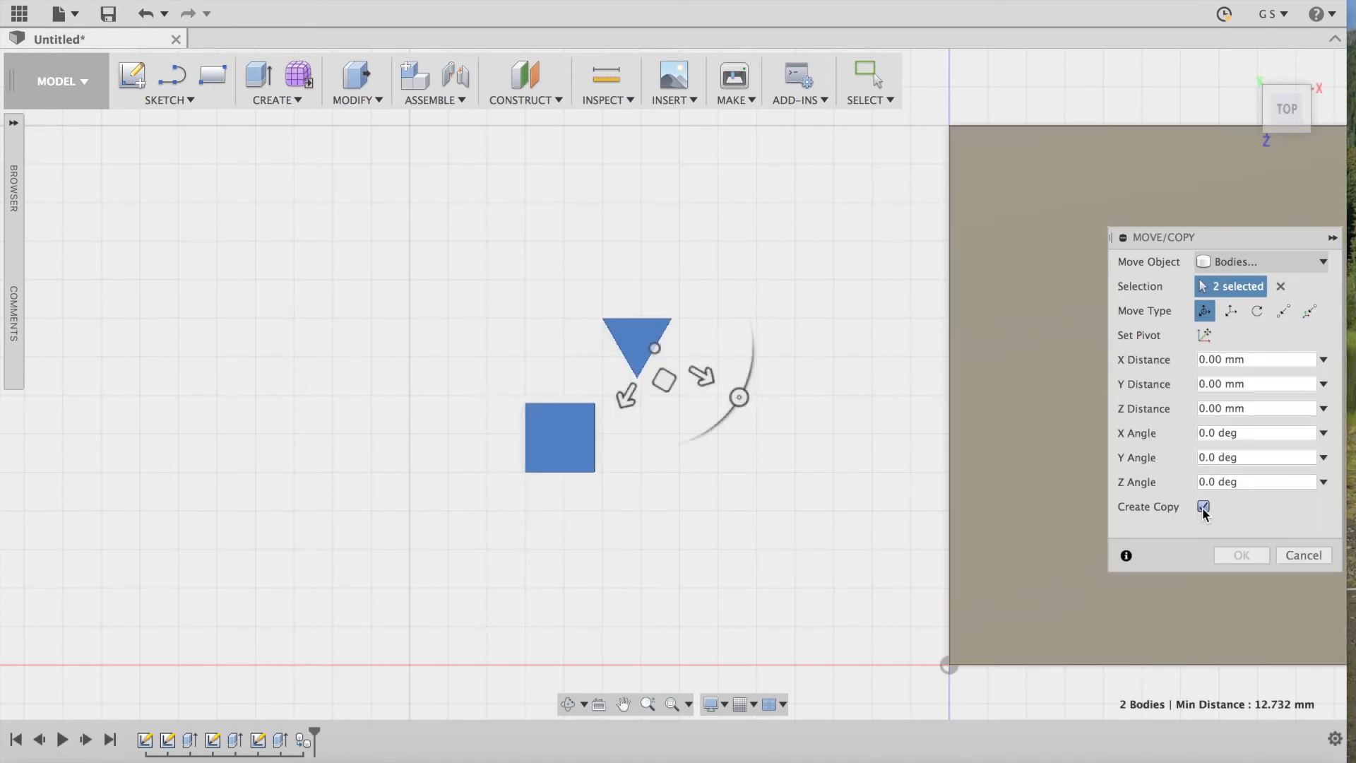
pyautogui.moveTo(664, 379); pyautogui.dragTo(770, 387)
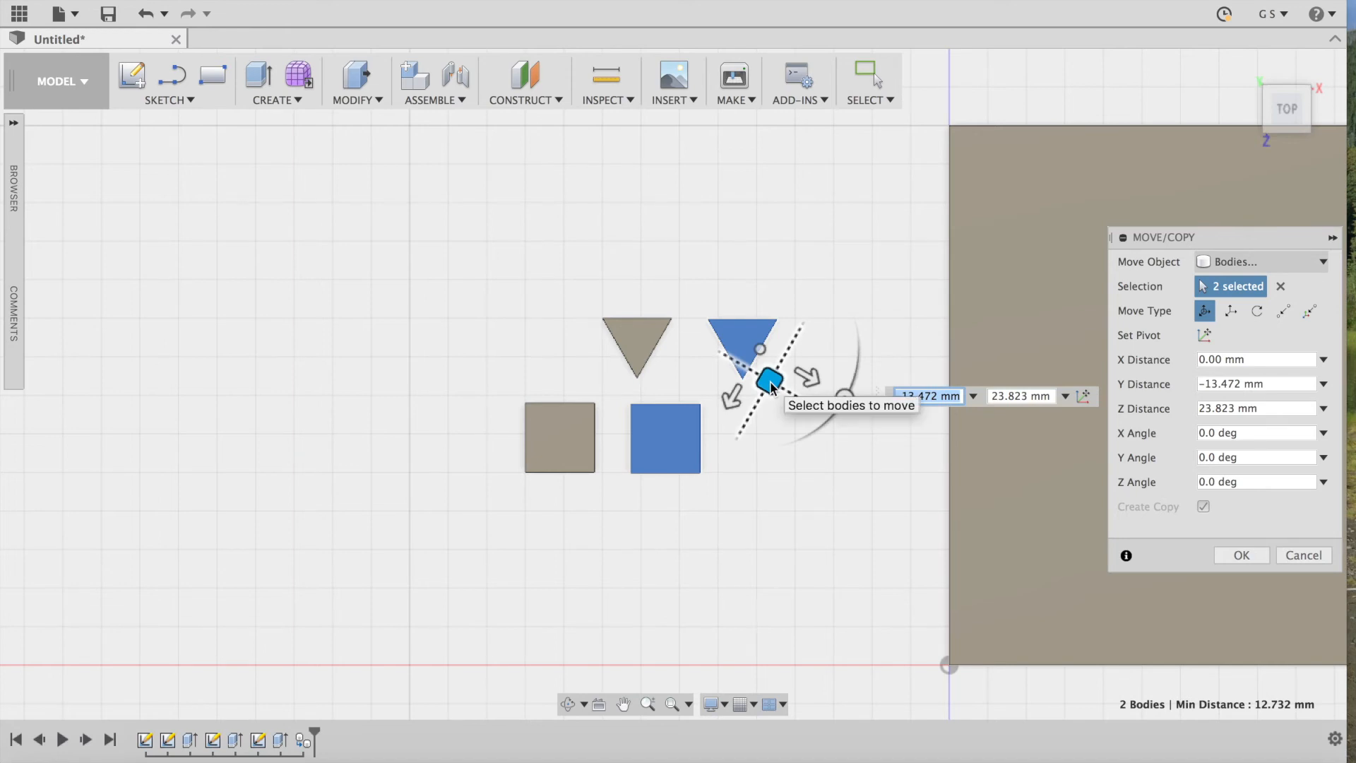
pyautogui.press('Return')
# Copy all four small bodies 43 mm in the manipulator's Z direction, away from the red X axis.
pyautogui.press('m')
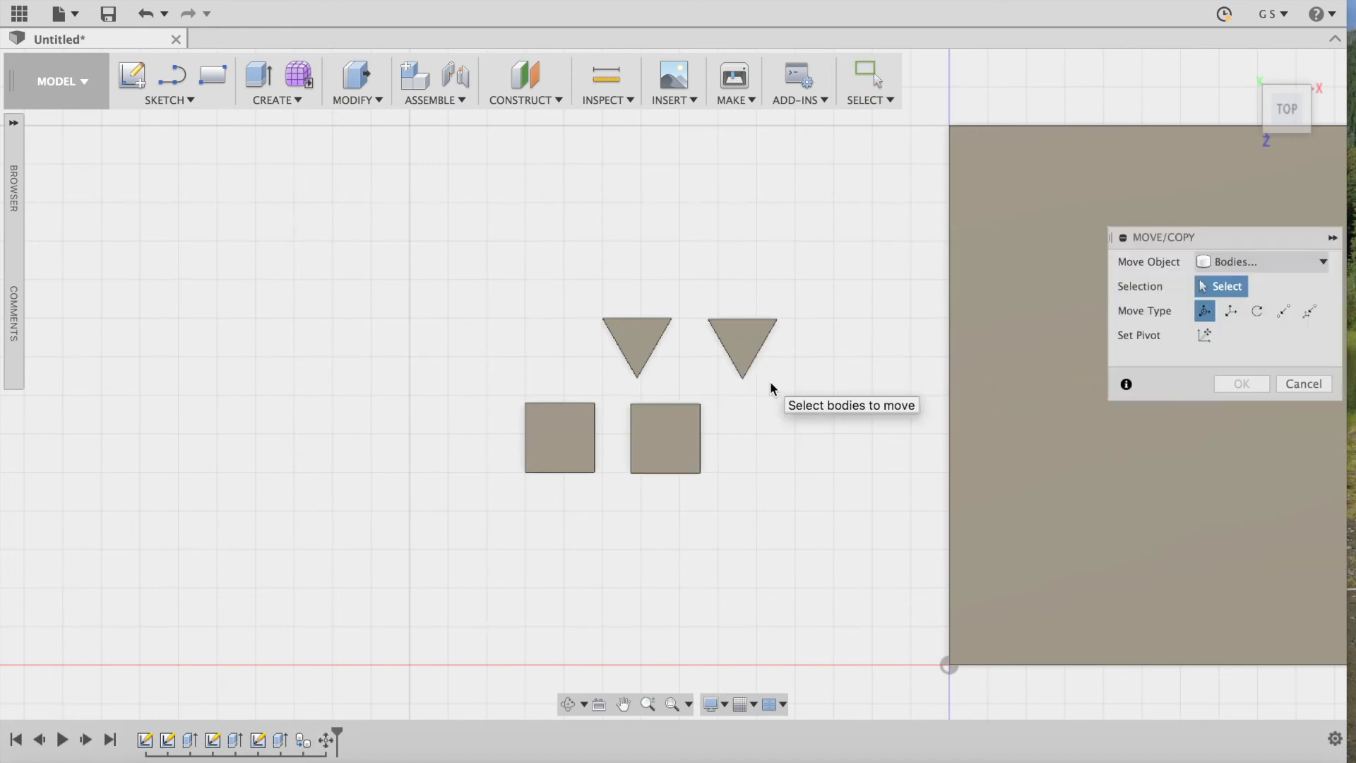
pyautogui.moveTo(460, 278); pyautogui.dragTo(849, 541)
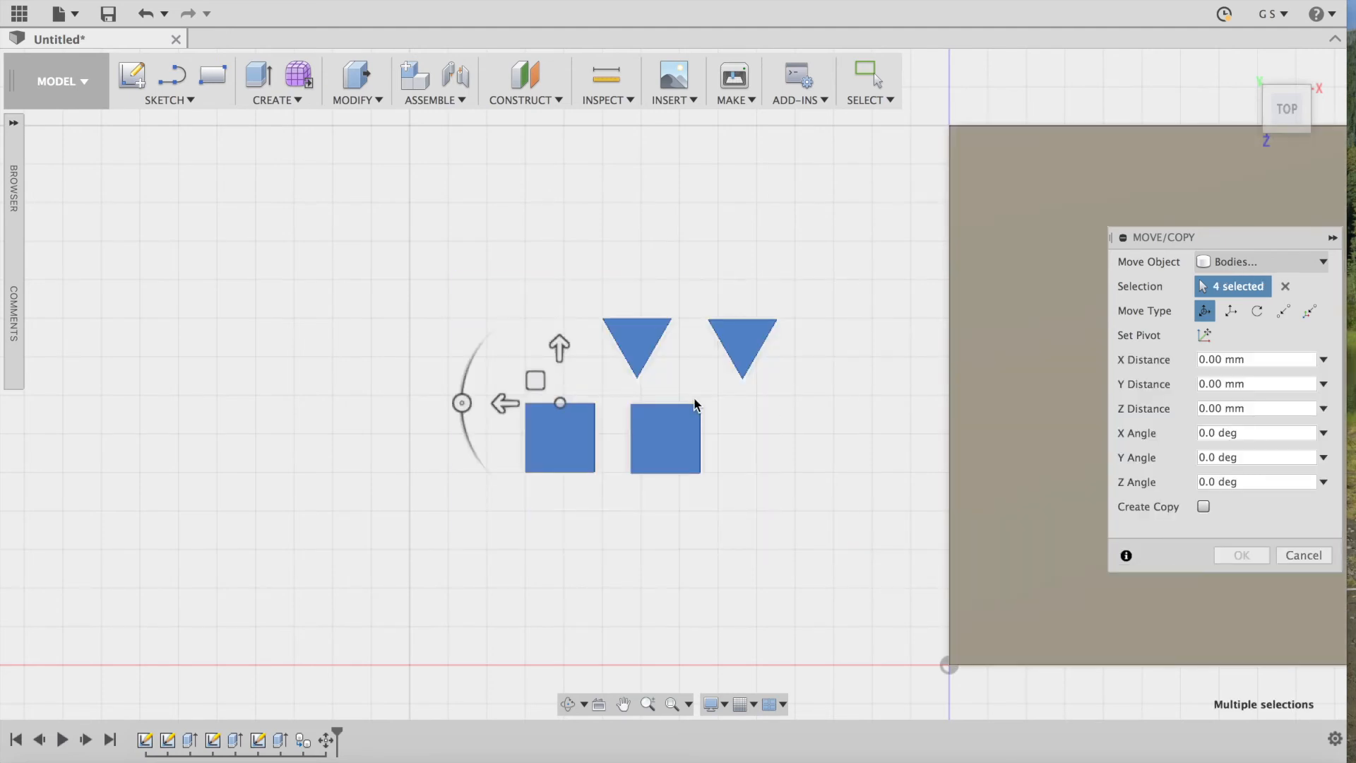
pyautogui.click(1204, 507)
pyautogui.moveTo(558, 349); pyautogui.dragTo(564, 179)
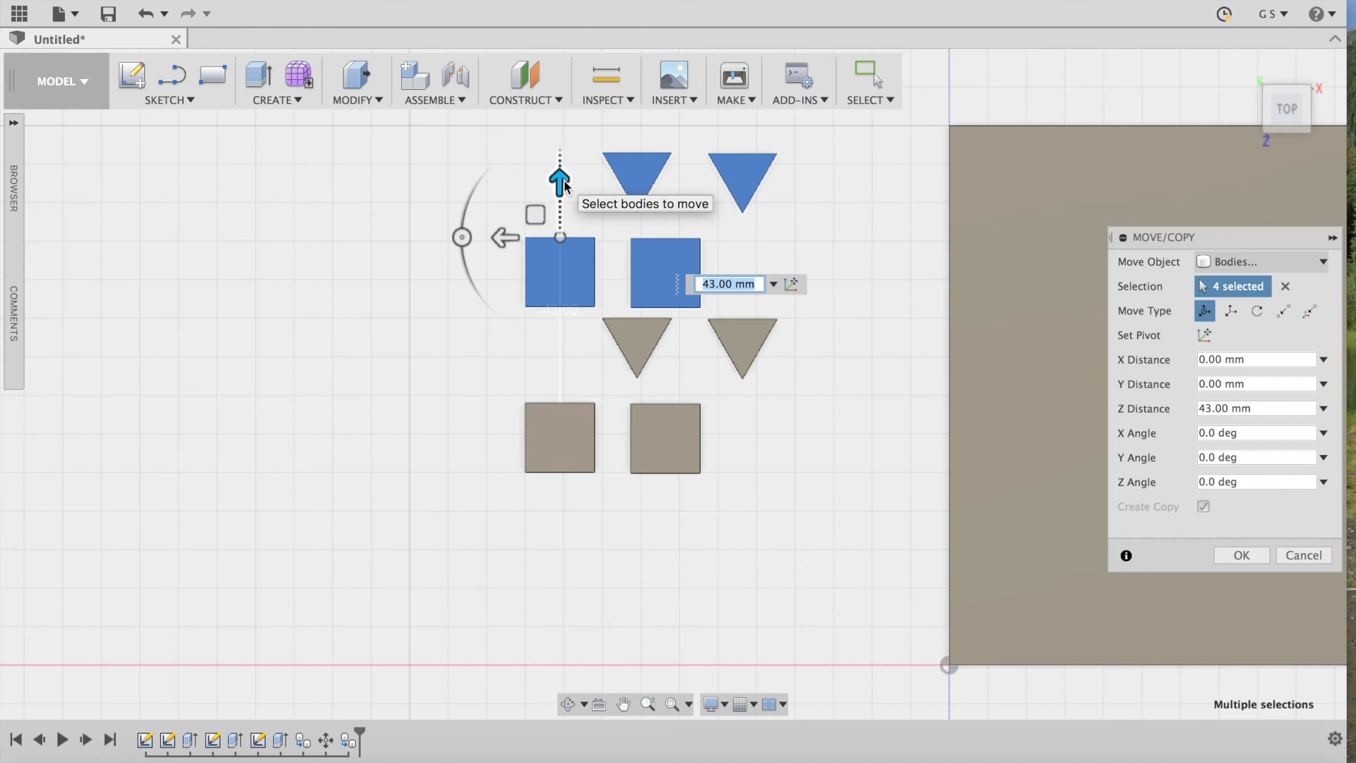
pyautogui.press('Return')
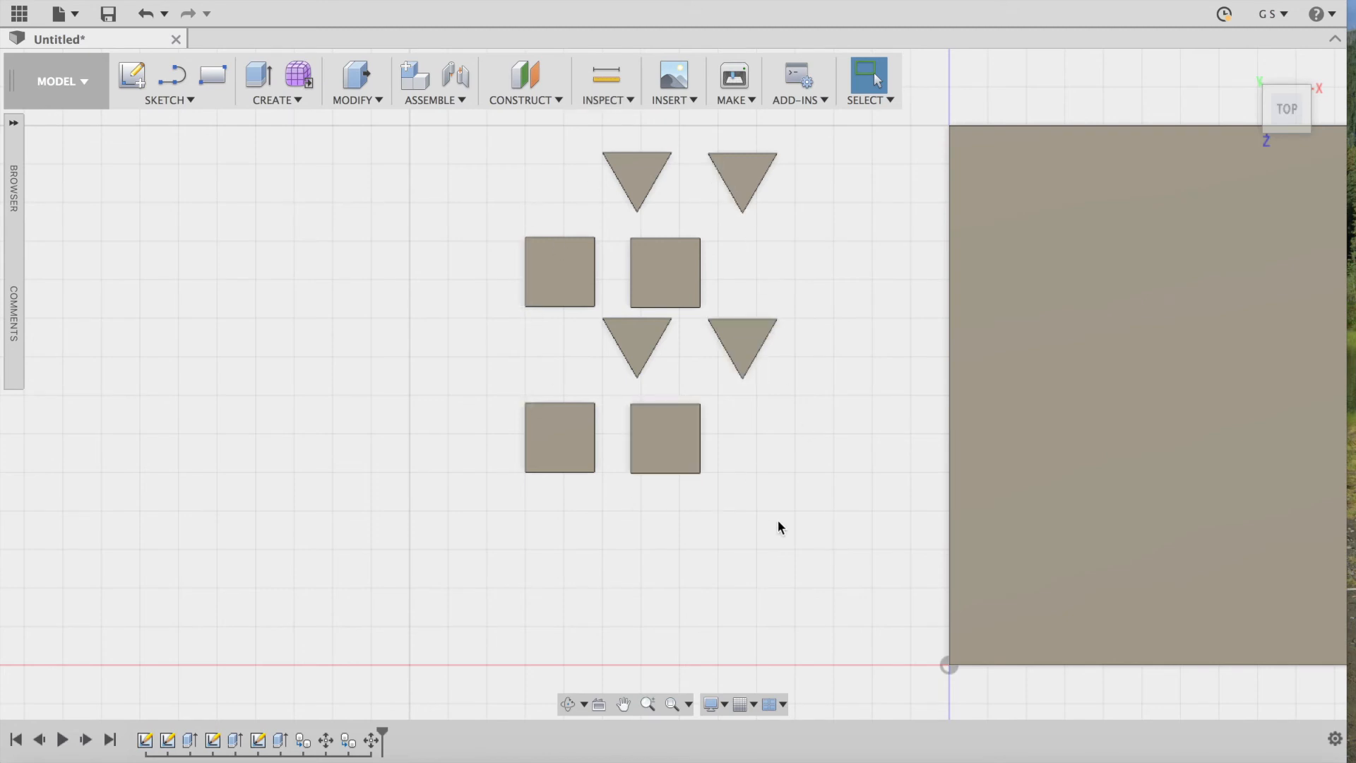
# Copy the triangle and square nearest the plate in the set closest to the X axis 112 mm away from the plate.
pyautogui.moveTo(812, 522); pyautogui.dragTo(791, 472)
pyautogui.press('m')
pyautogui.click(748, 343)
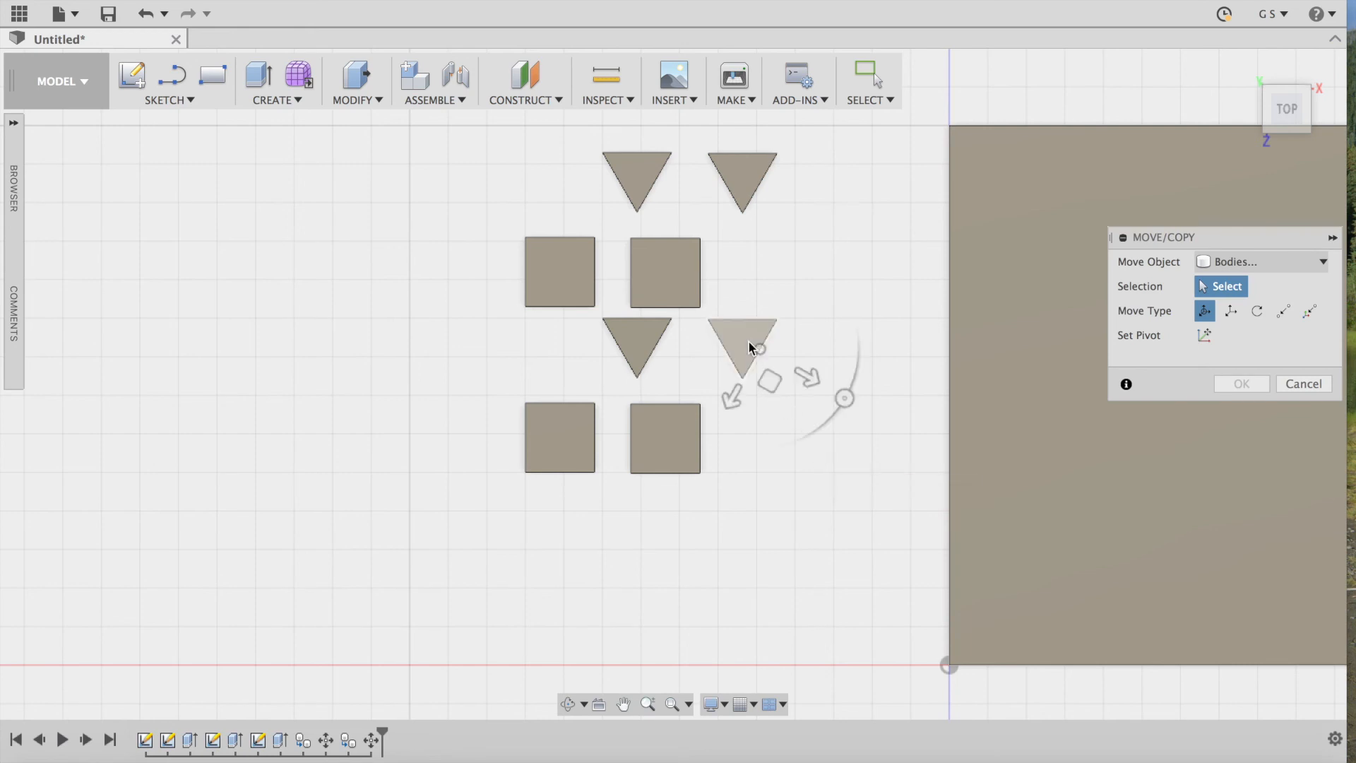
pyautogui.click(742, 344)
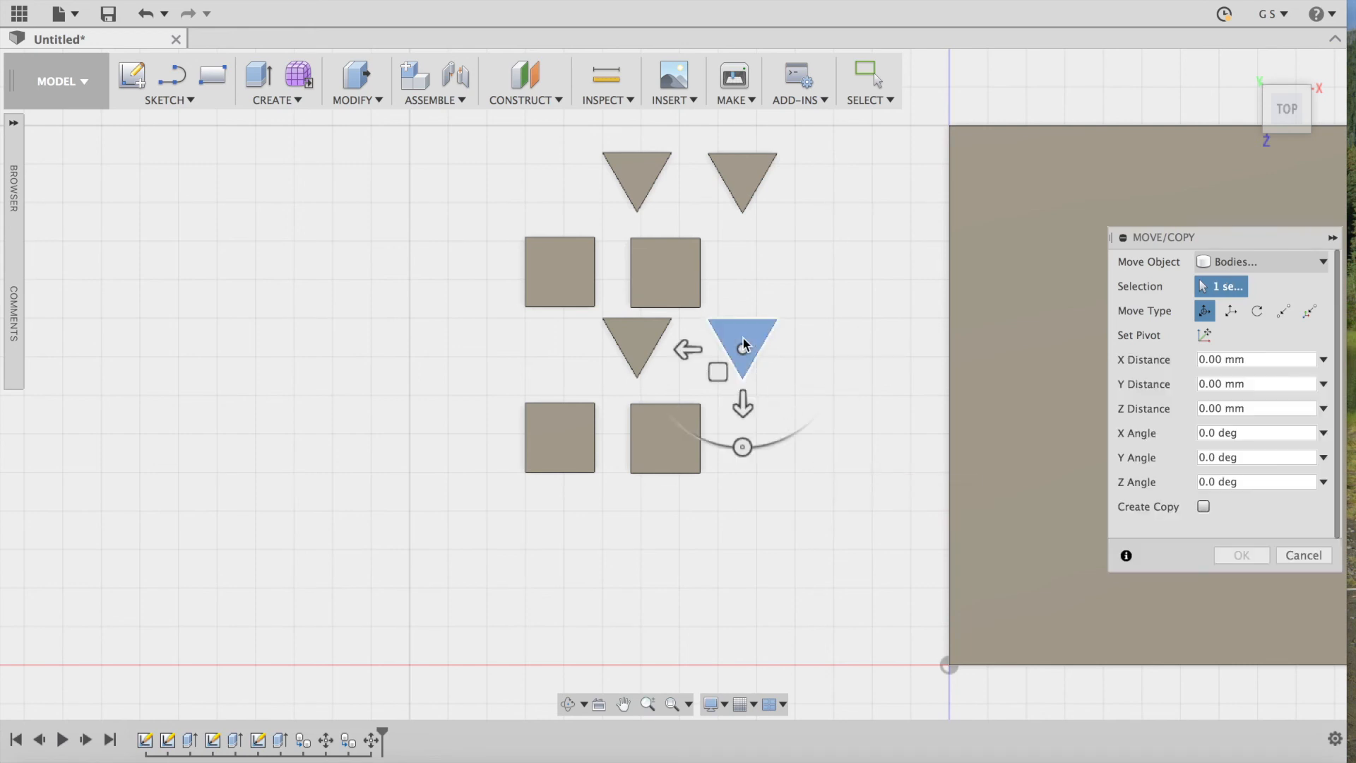
pyautogui.click(671, 434)
pyautogui.click(1203, 506)
pyautogui.moveTo(687, 349); pyautogui.dragTo(256, 311)
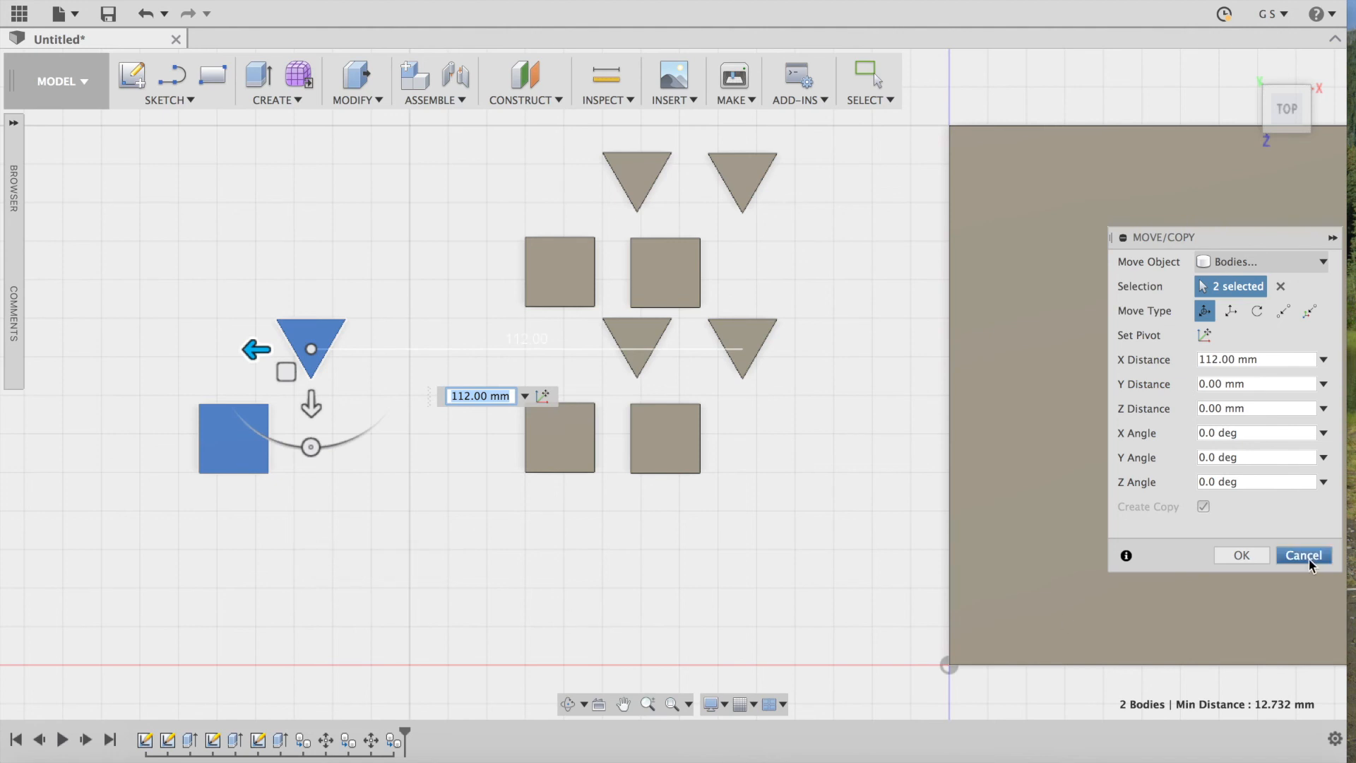
pyautogui.click(1257, 555)
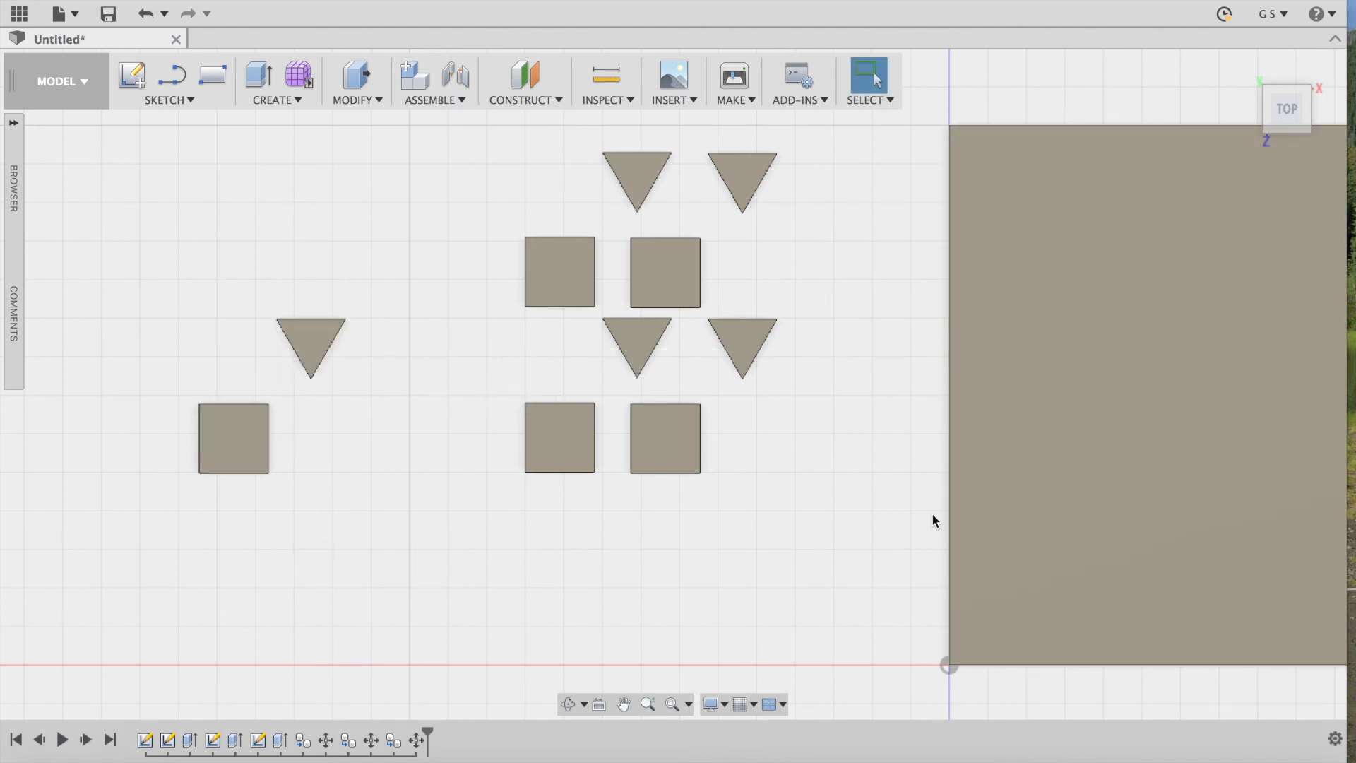